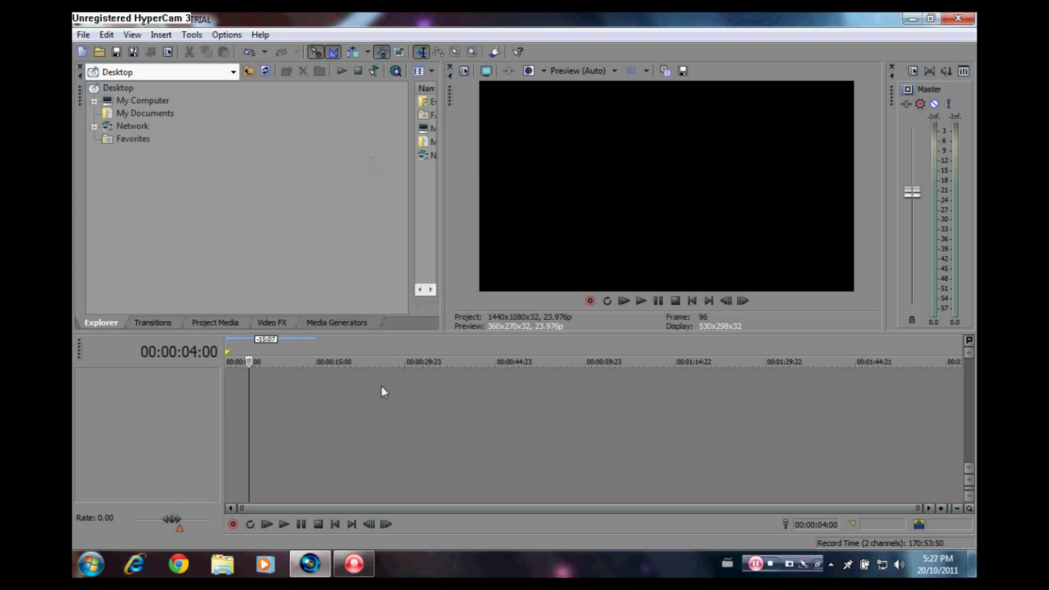
Add a video track with a Black Solid Color clip lengthened to about 15 seconds
right_click(204, 393)
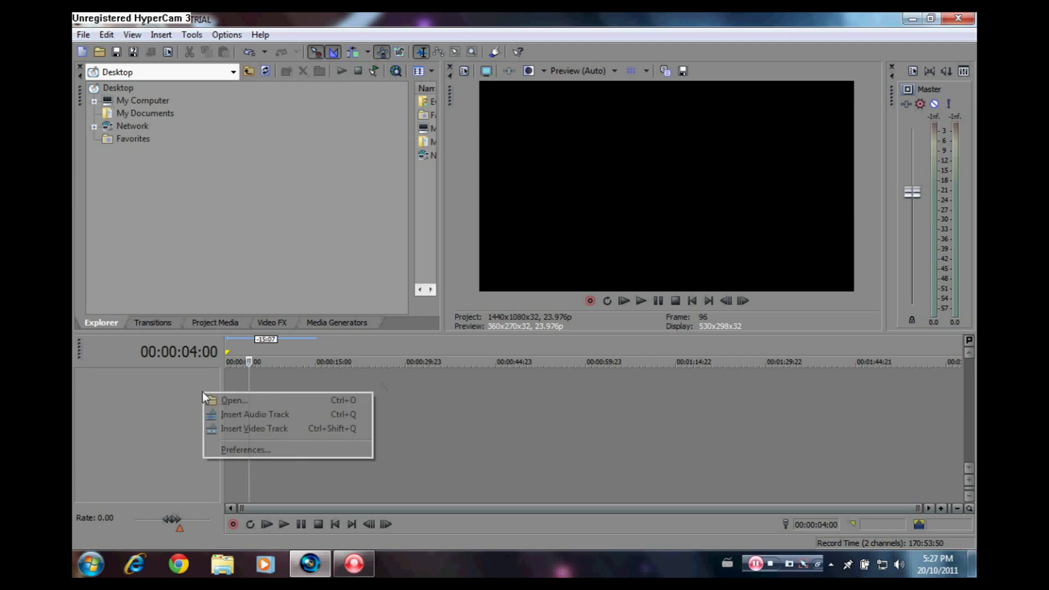
left_click(235, 428)
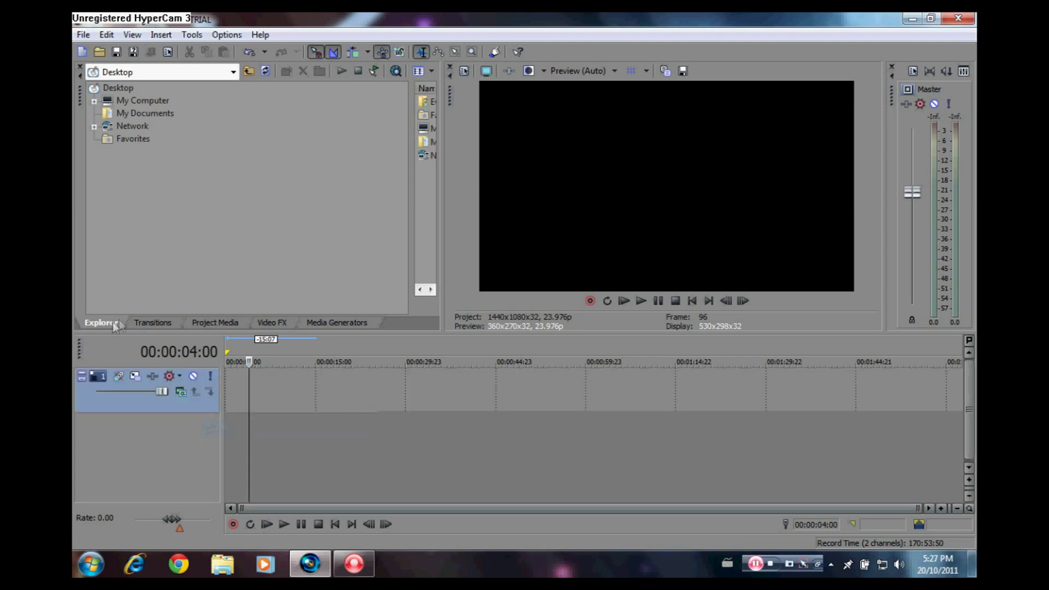
left_click(333, 323)
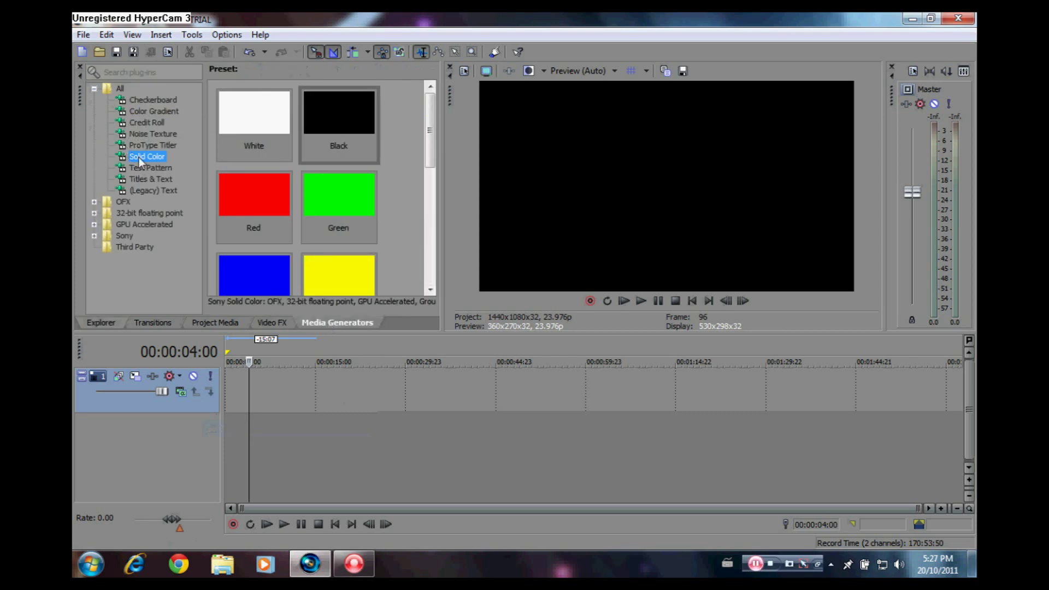
left_click_drag(363, 125, 227, 392)
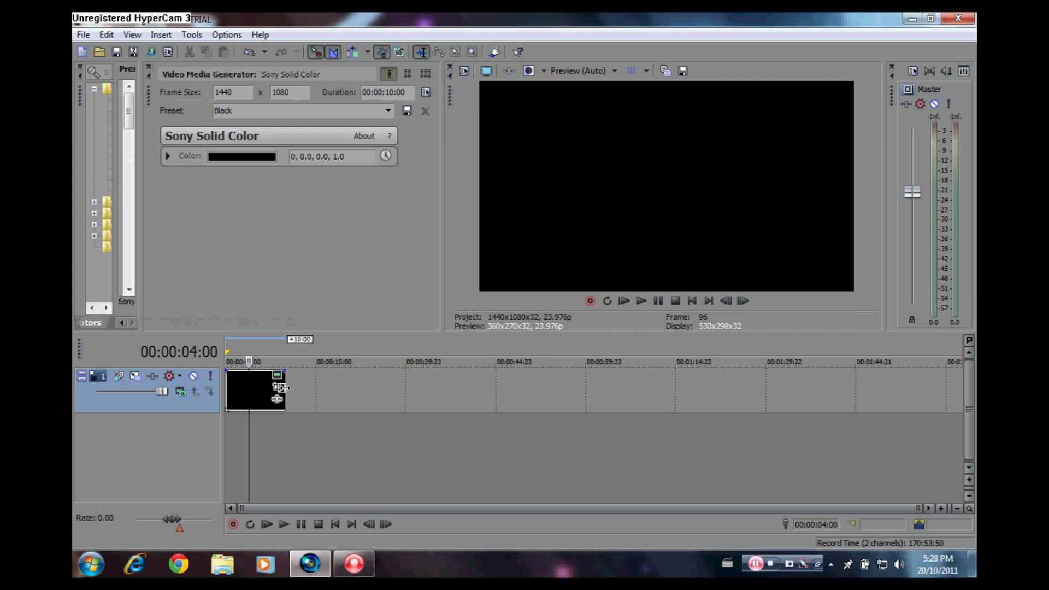
left_click_drag(282, 387, 317, 384)
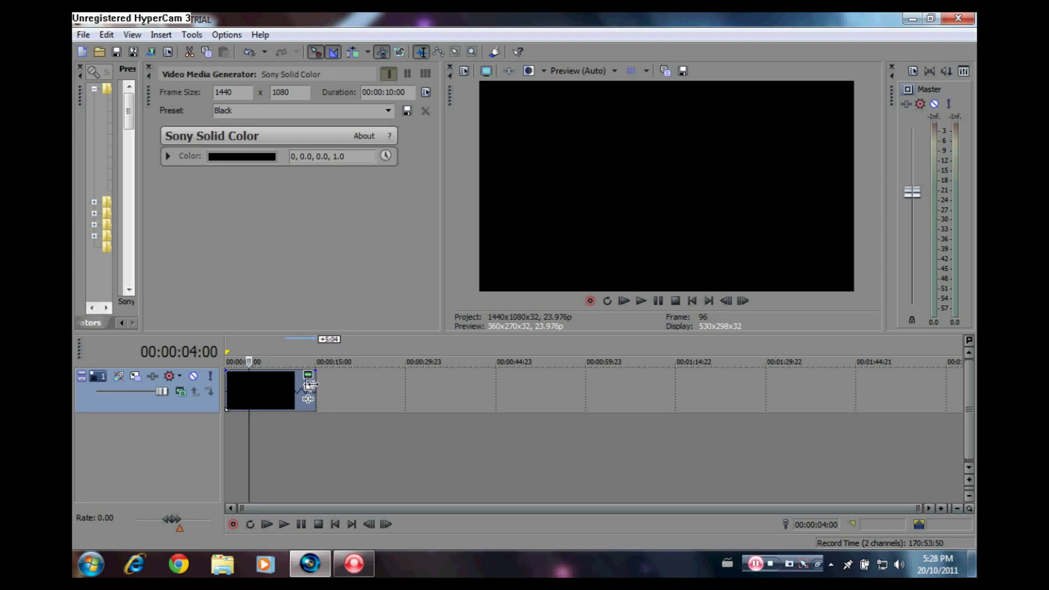
left_click(315, 394)
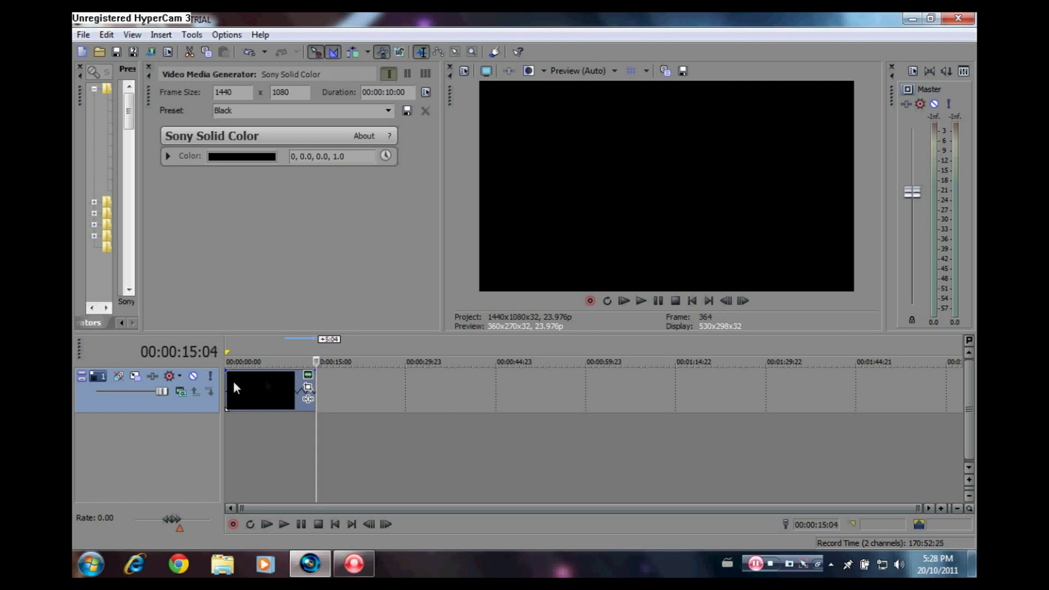
right_click(166, 429)
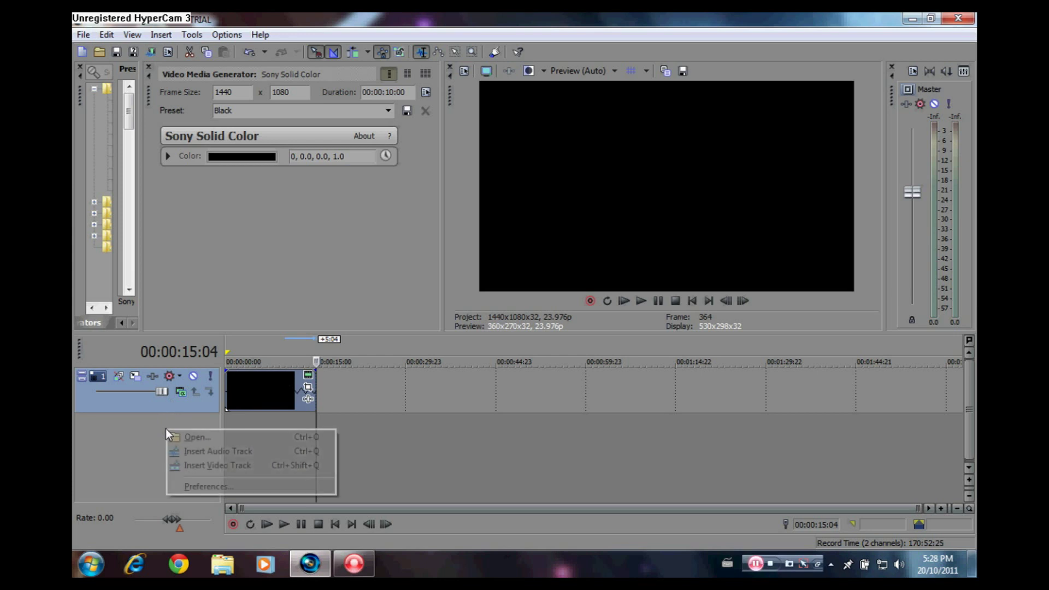
Add a second video track and insert Titles & Text media on it
left_click(176, 465)
left_click(259, 387)
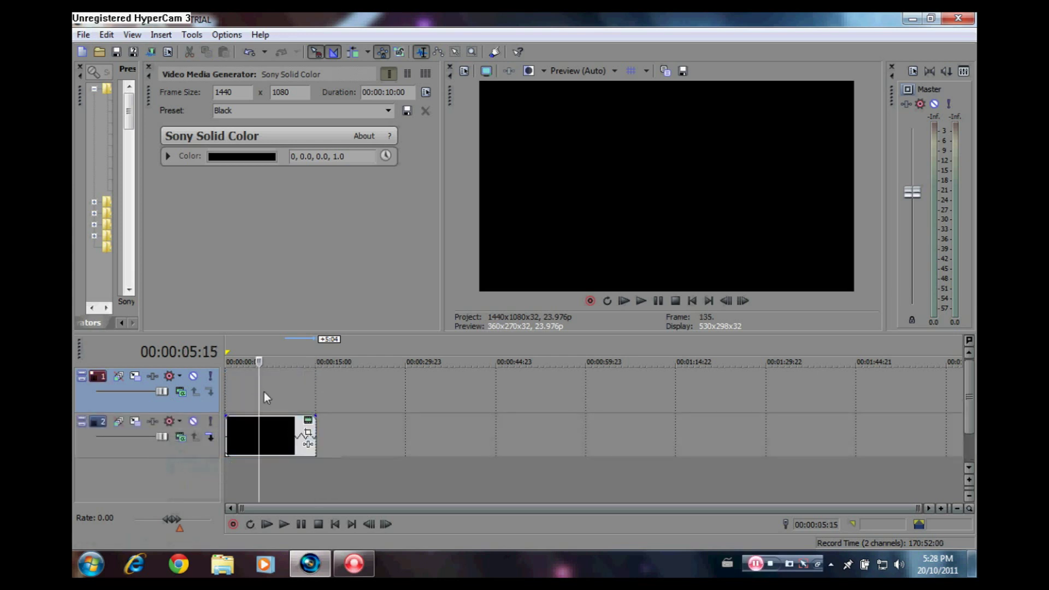
right_click(270, 391)
left_click(316, 366)
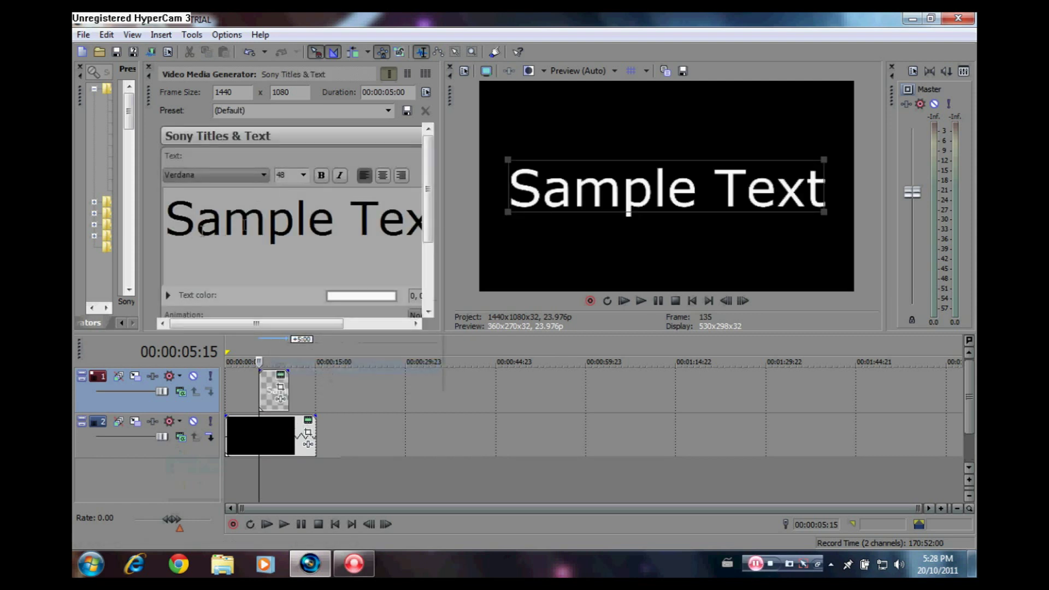
Replace the sample text with 'VP11T' and float the title settings window
left_click_drag(168, 218, 488, 241)
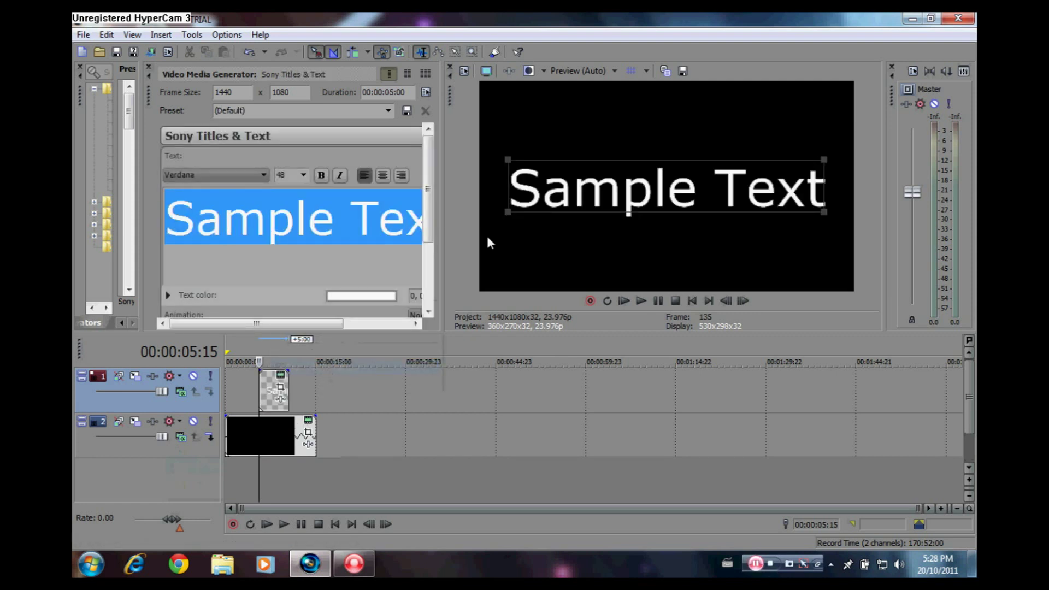
type("VP11T")
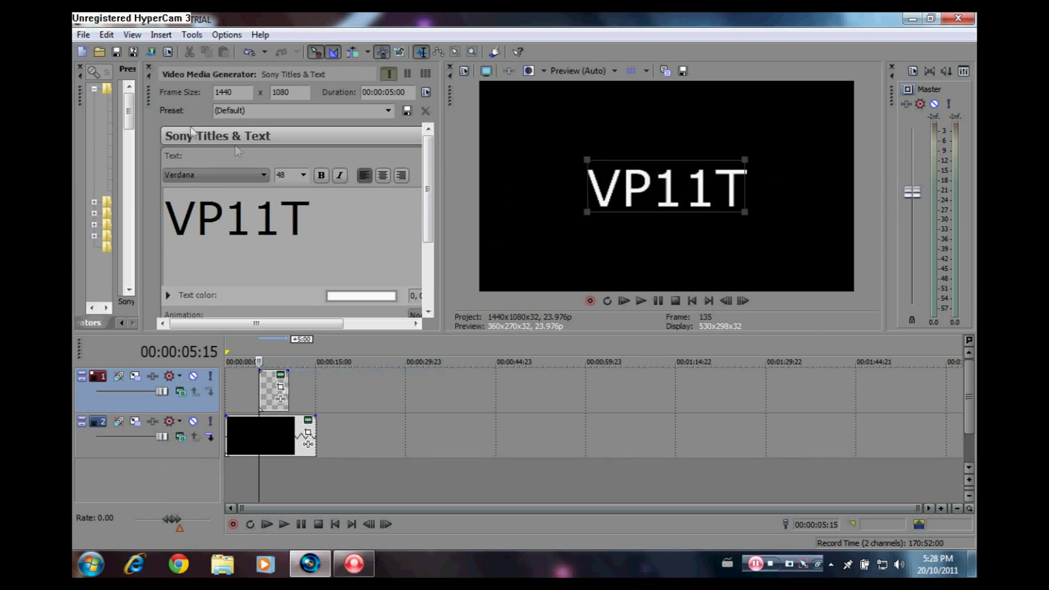
left_click_drag(147, 96, 511, 178)
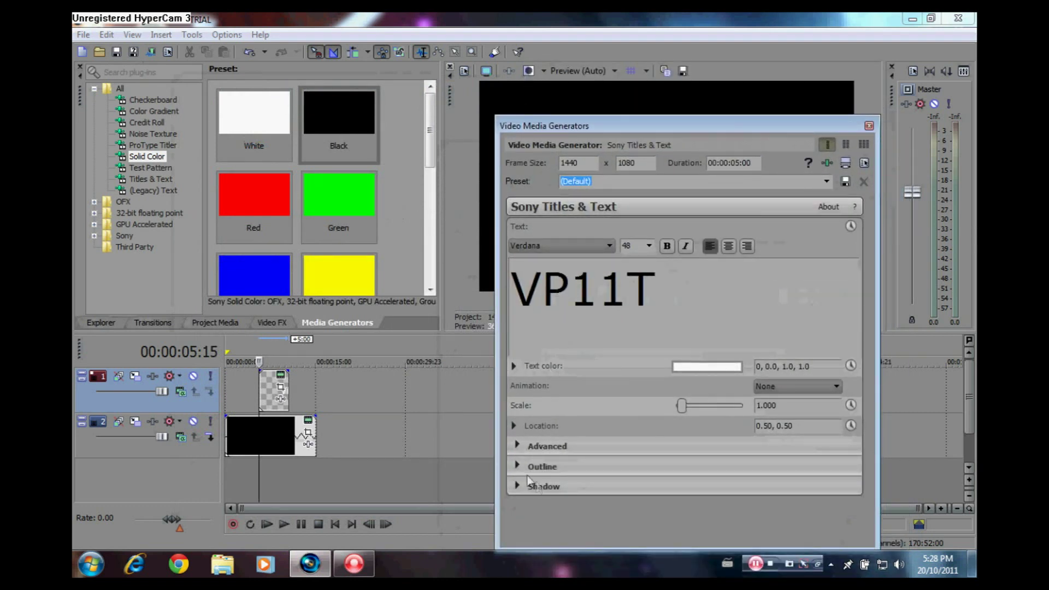
Give the VP11T title a red outline with width 3
left_click(517, 467)
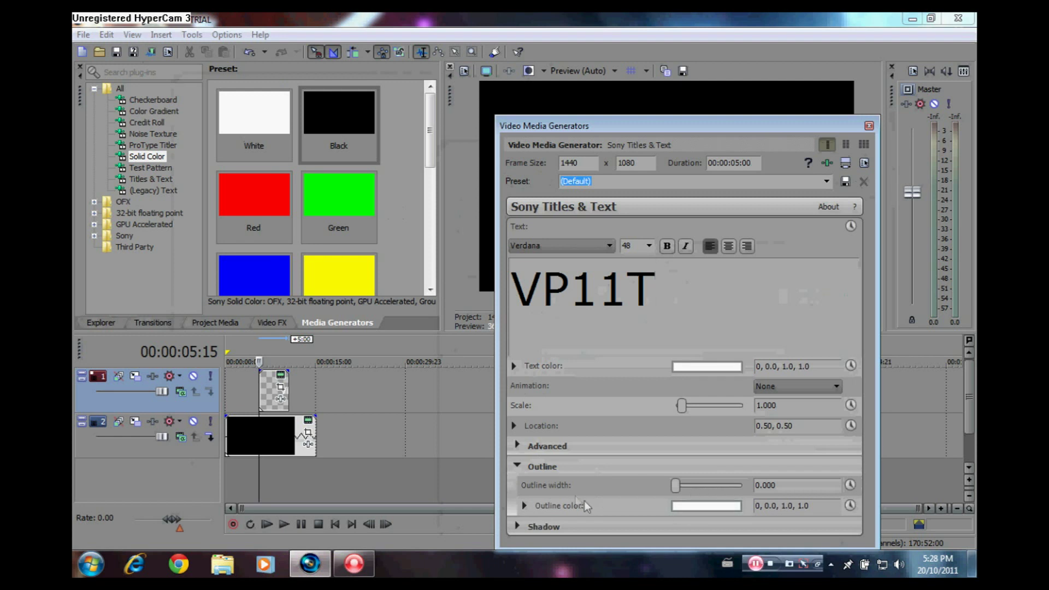
left_click(679, 504)
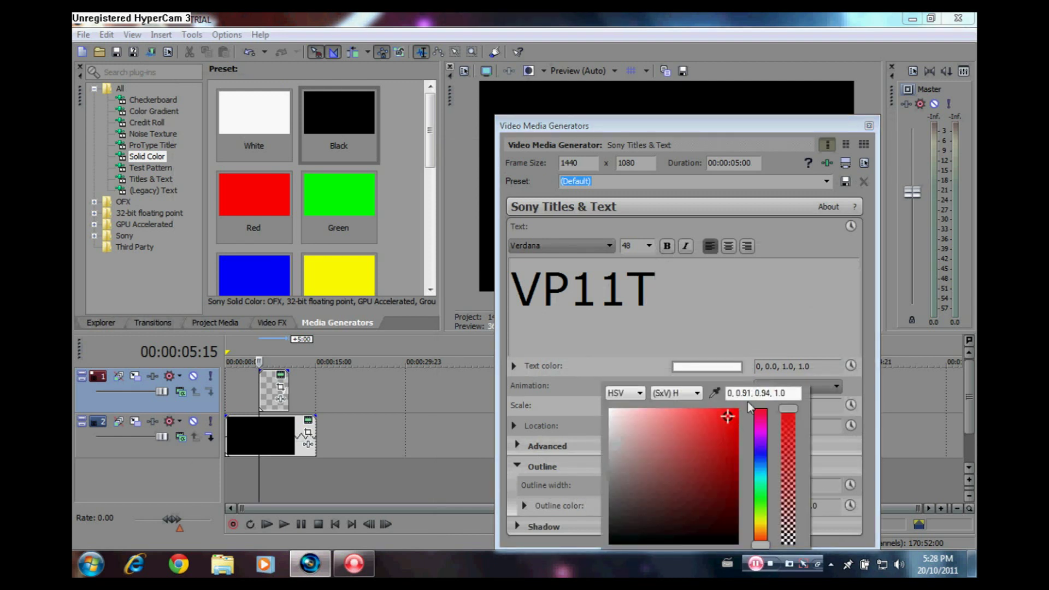
left_click(733, 413)
left_click(525, 469)
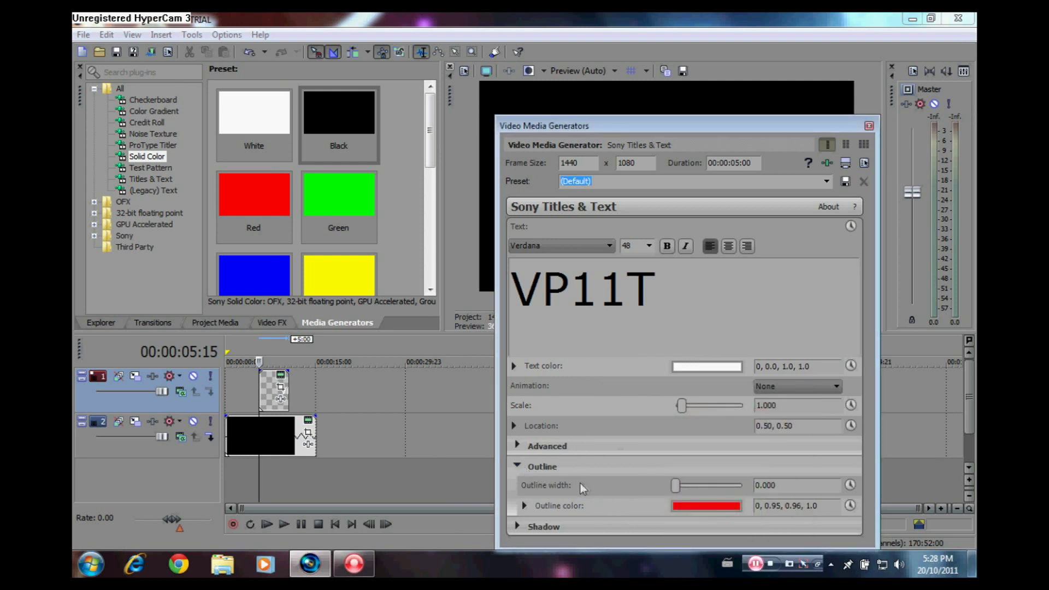
double_click(765, 484)
type("2")
Enlarge the VP11T text to scale 2.050 in the preview and close the title settings
left_click_drag(744, 122, 372, 115)
left_click_drag(588, 159, 530, 113)
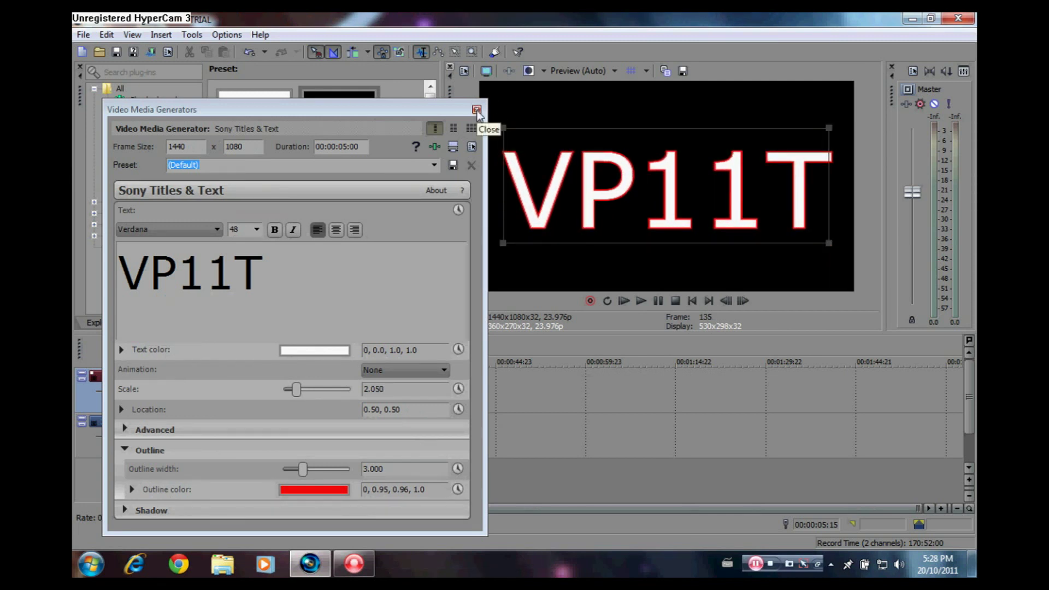
left_click(476, 111)
Move the VP11T clip to the timeline start and set track 1 compositing to 3D Source Alpha
left_click_drag(276, 391, 312, 383)
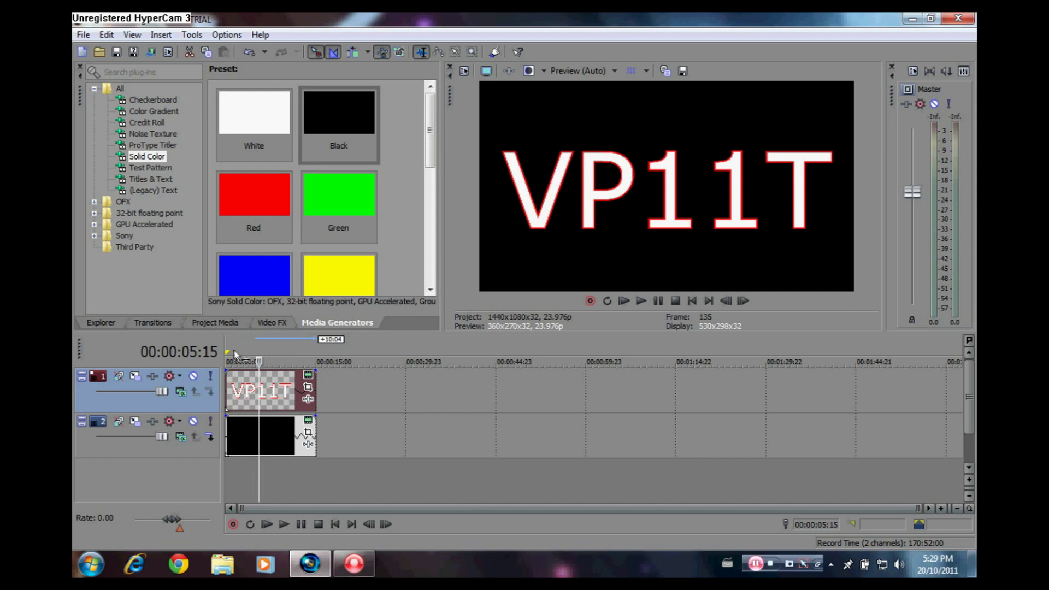
left_click(182, 392)
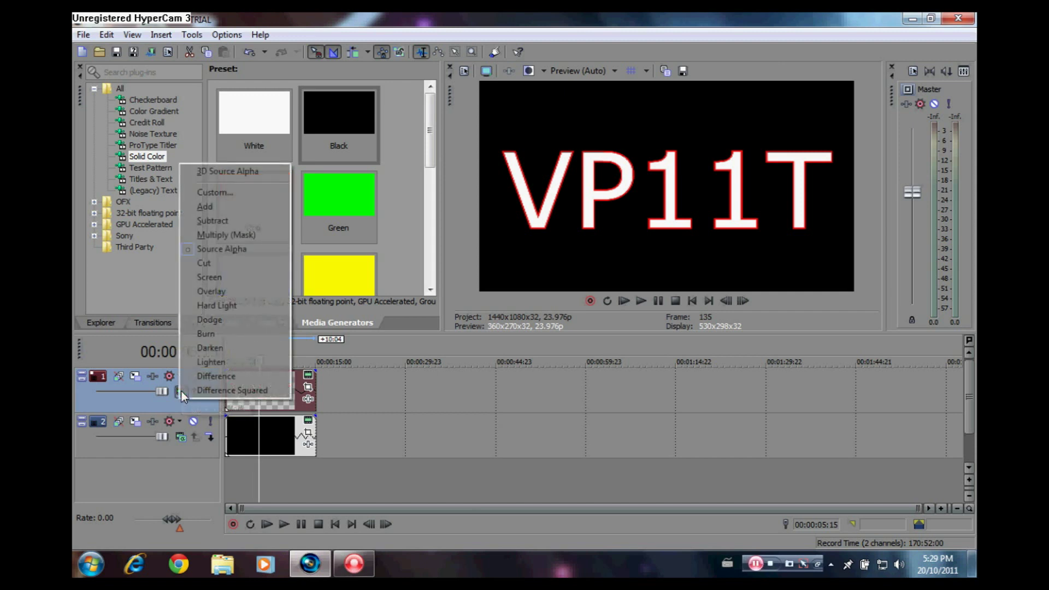
left_click(216, 171)
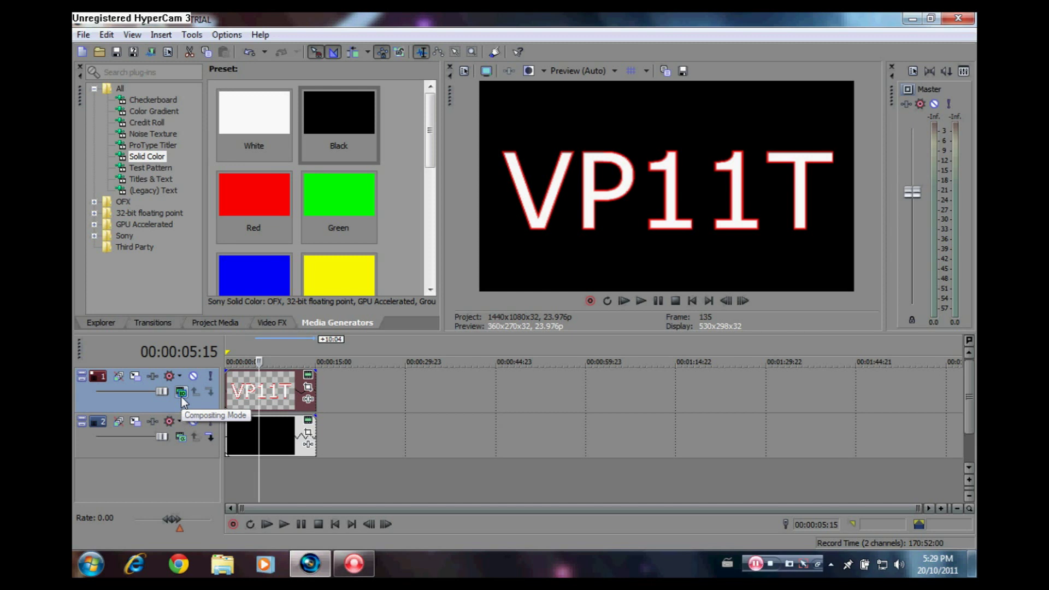
In track 1's Track Motion, show the rotation settings and add a keyframe near 00:00:08:19
left_click(135, 378)
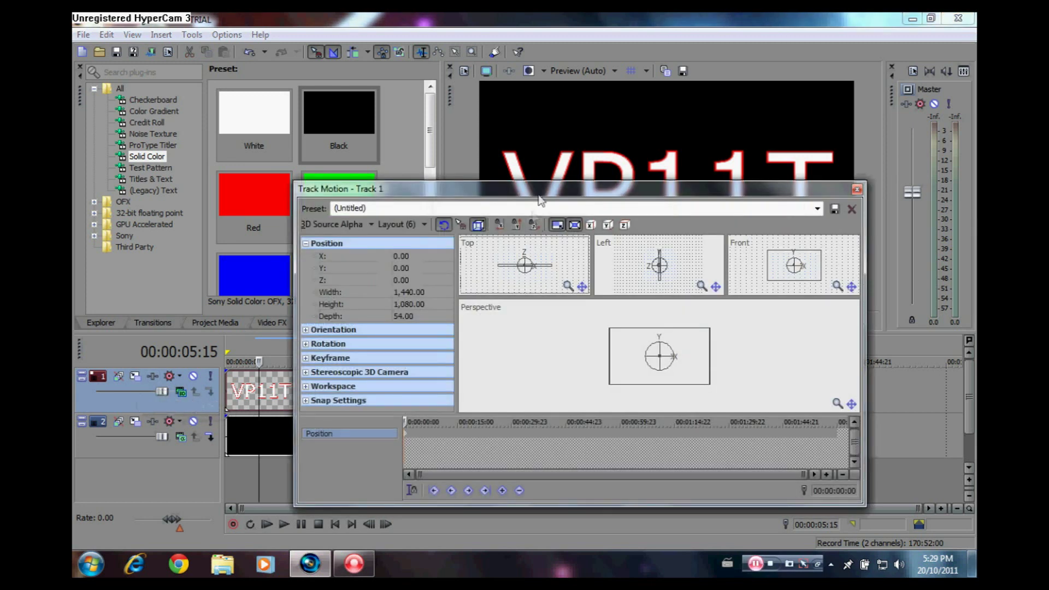
left_click_drag(544, 181, 544, 141)
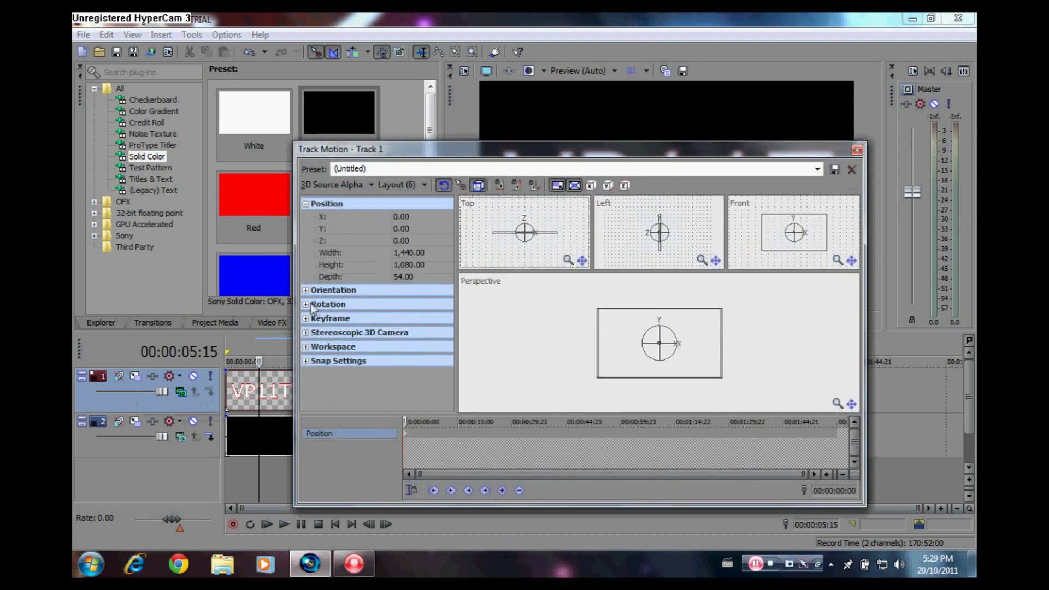
left_click(306, 304)
left_click(306, 204)
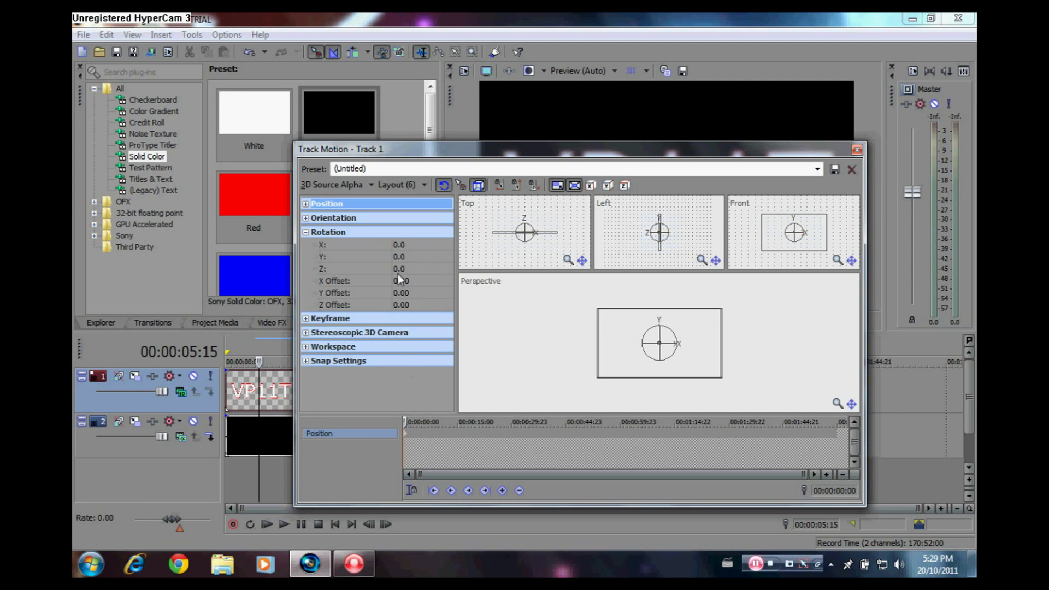
left_click(435, 436)
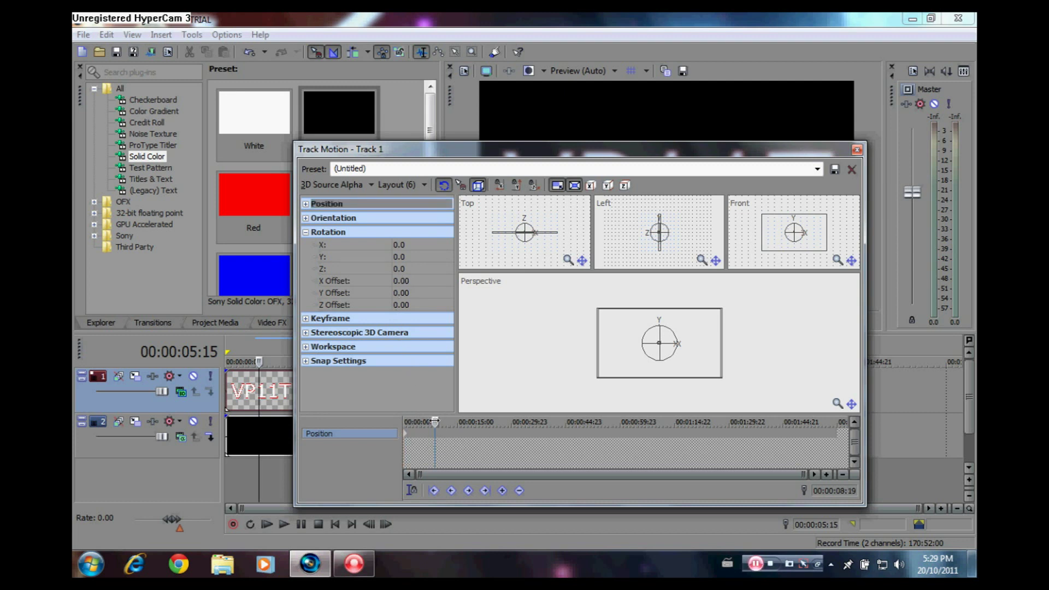
left_click(429, 437)
left_click(502, 491)
Set the Z rotation to 0
left_click(402, 269)
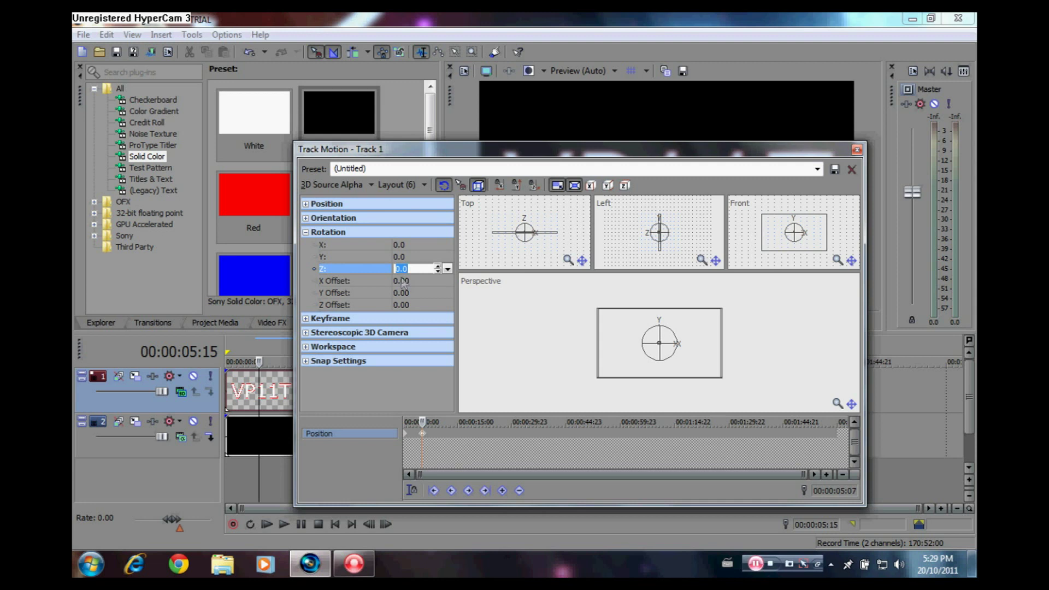
type("-25")
key("Return")
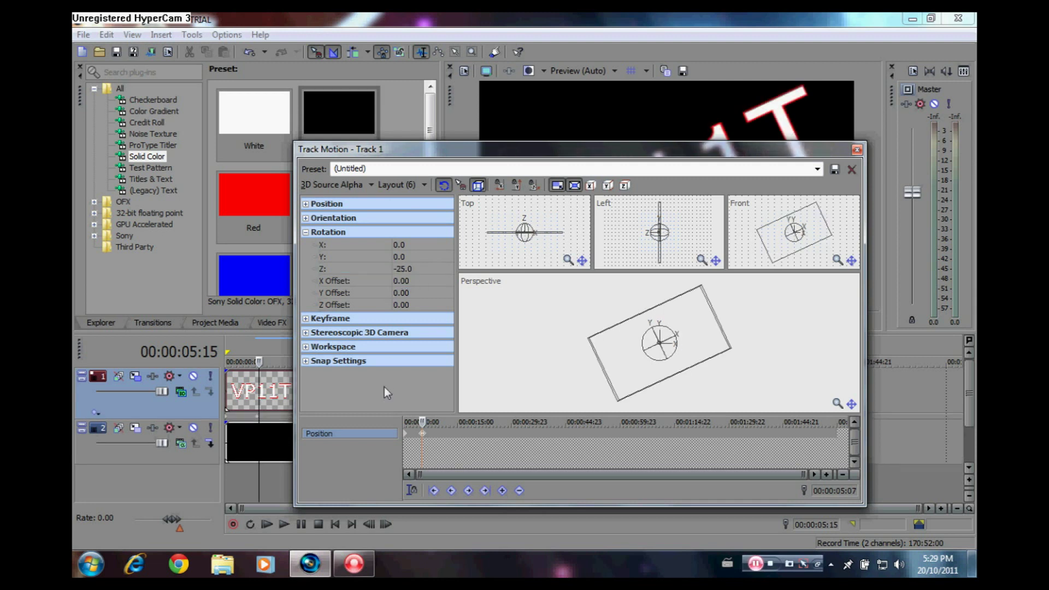
left_click(404, 270)
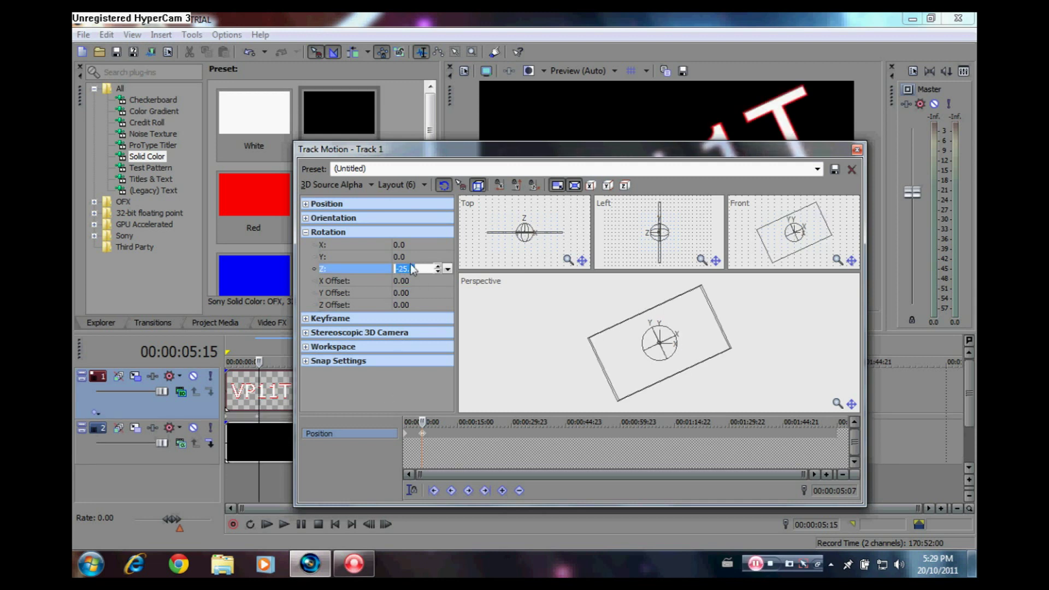
type("0")
Set the Y rotation to -25 to tilt the title in 3D
left_click(402, 257)
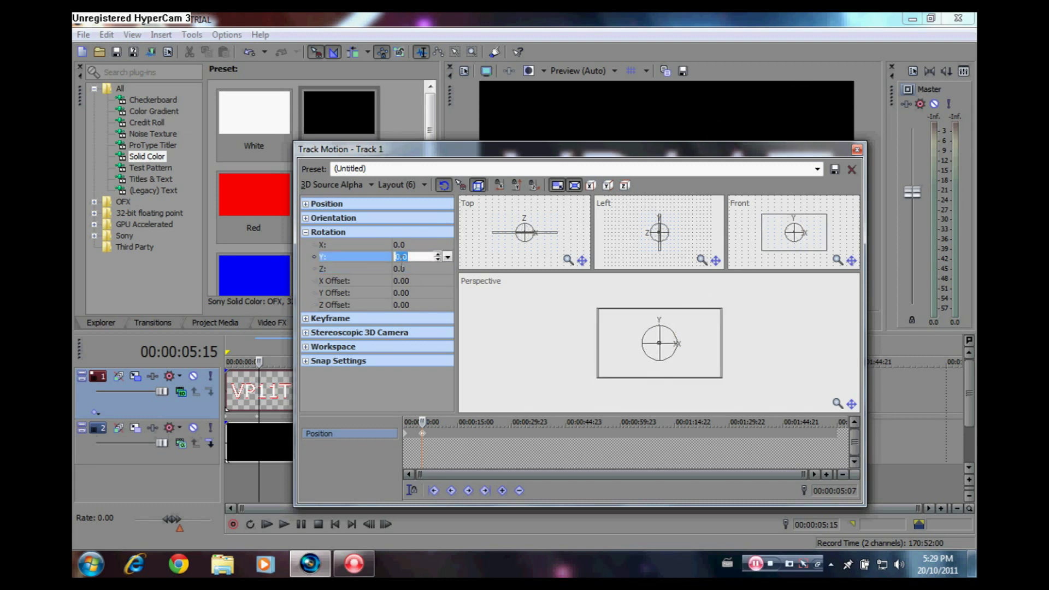
type("25")
key("Return")
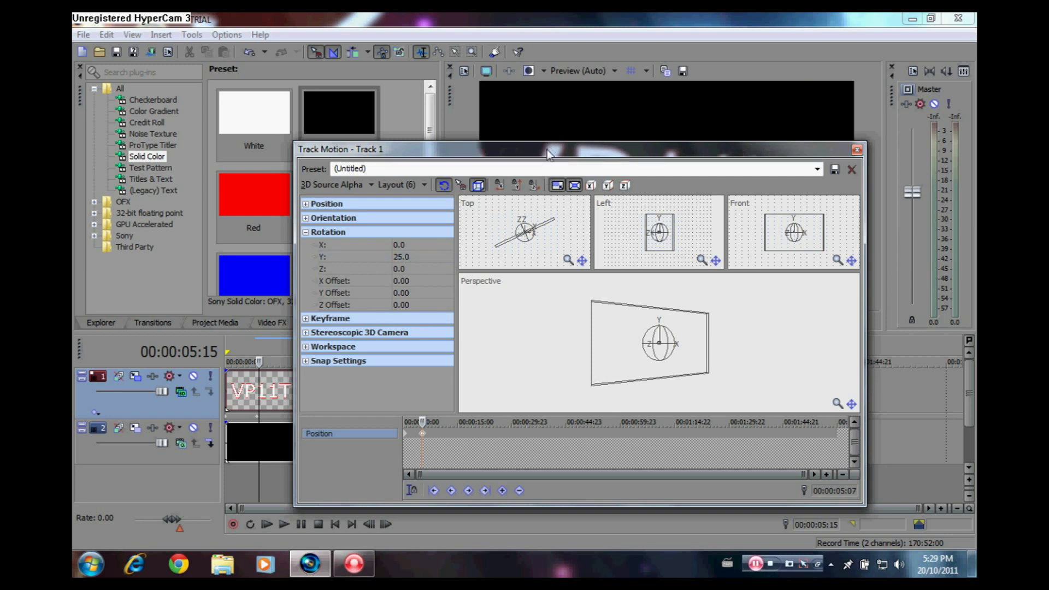
left_click(402, 256)
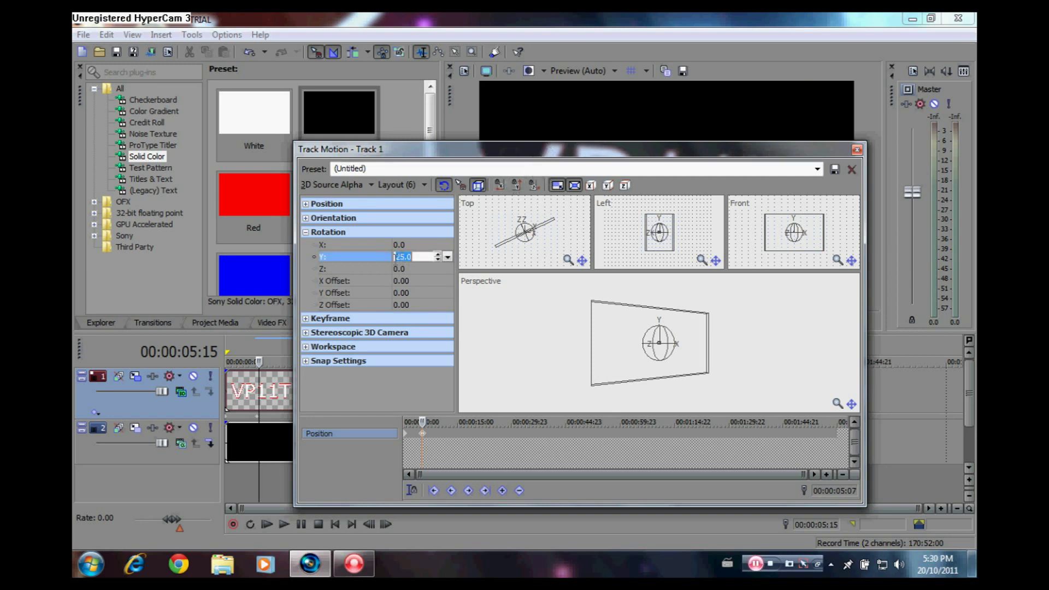
key("Home")
type("-")
key("Return")
left_click_drag(523, 157, 414, 375)
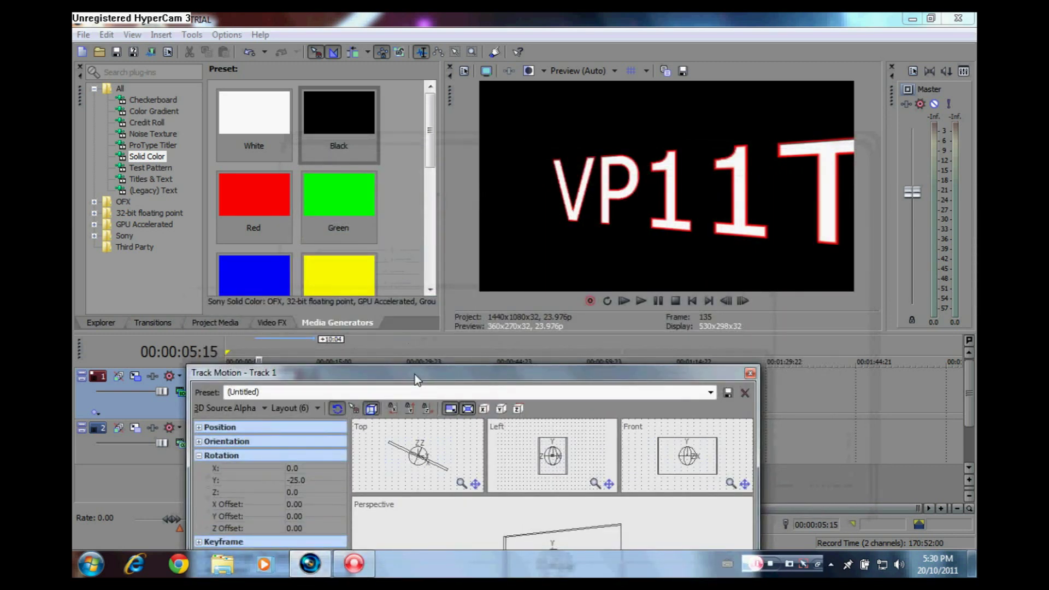
left_click_drag(415, 375, 485, 123)
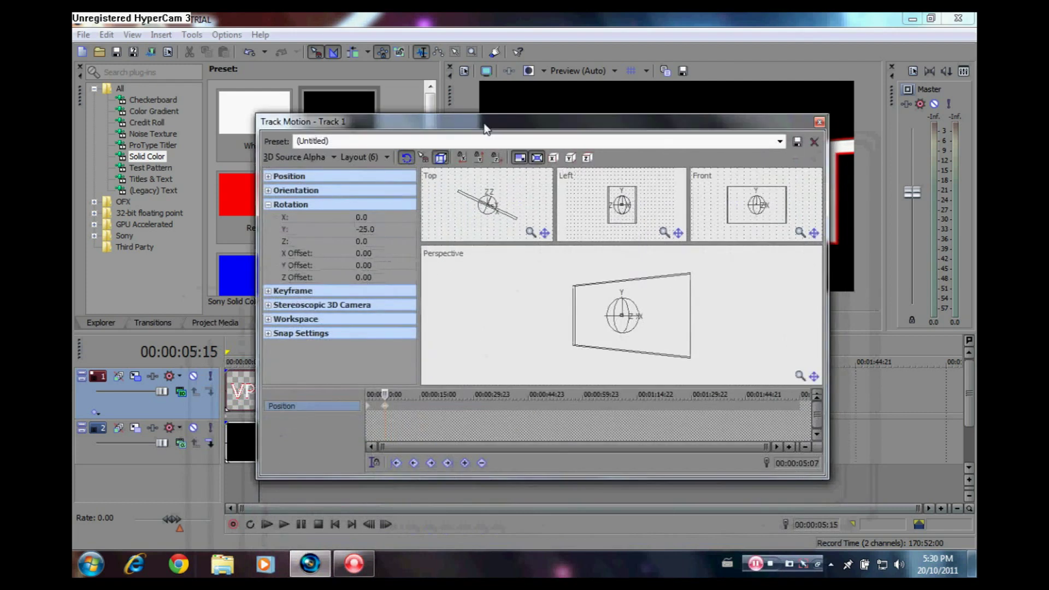
Add a rotation keyframe at 00:00:10:13 with Y rotation 0
double_click(404, 408)
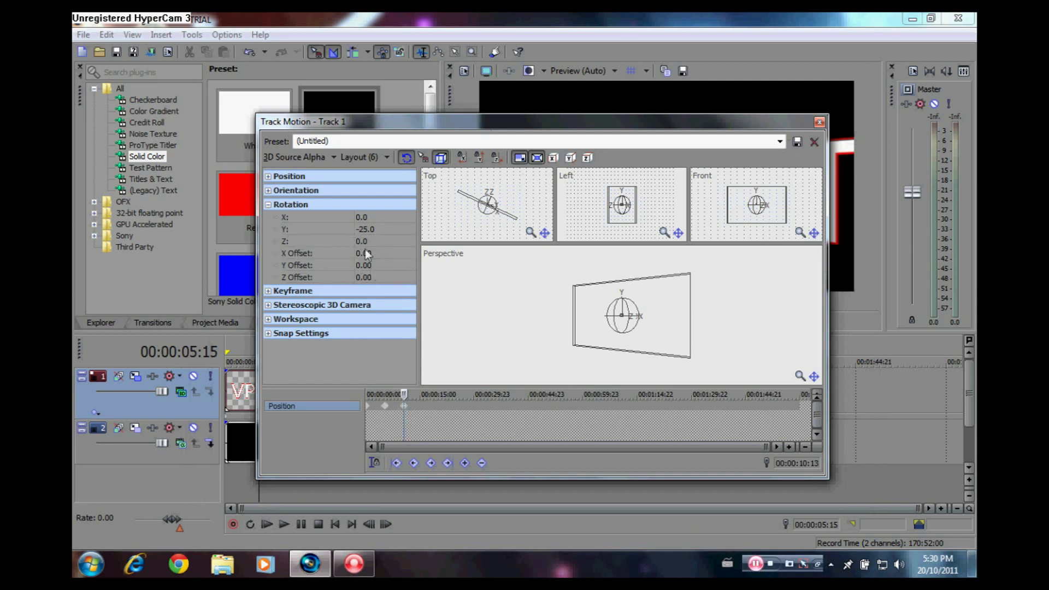
left_click(361, 230)
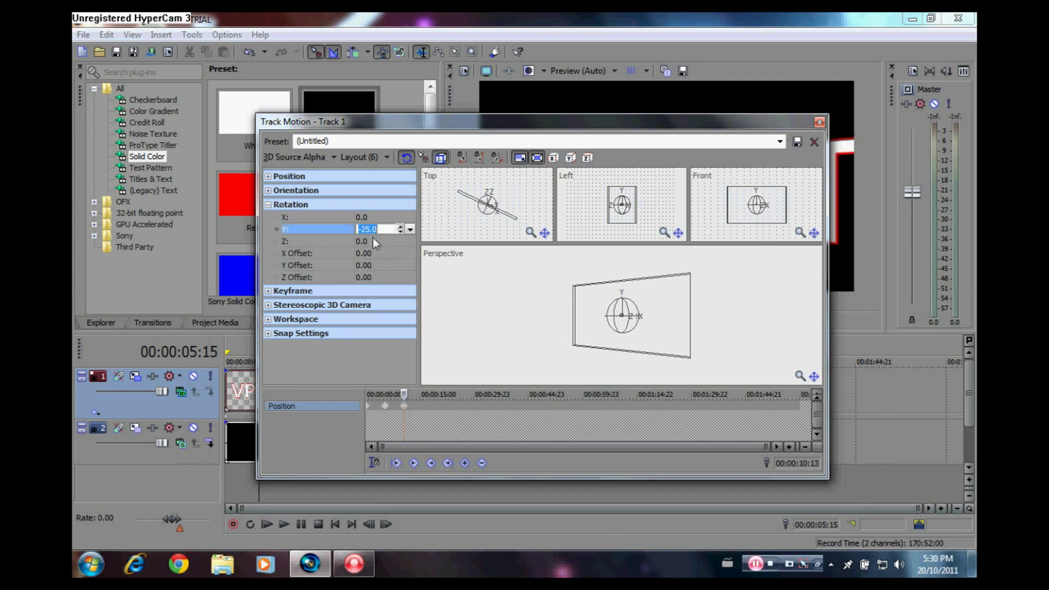
type("0")
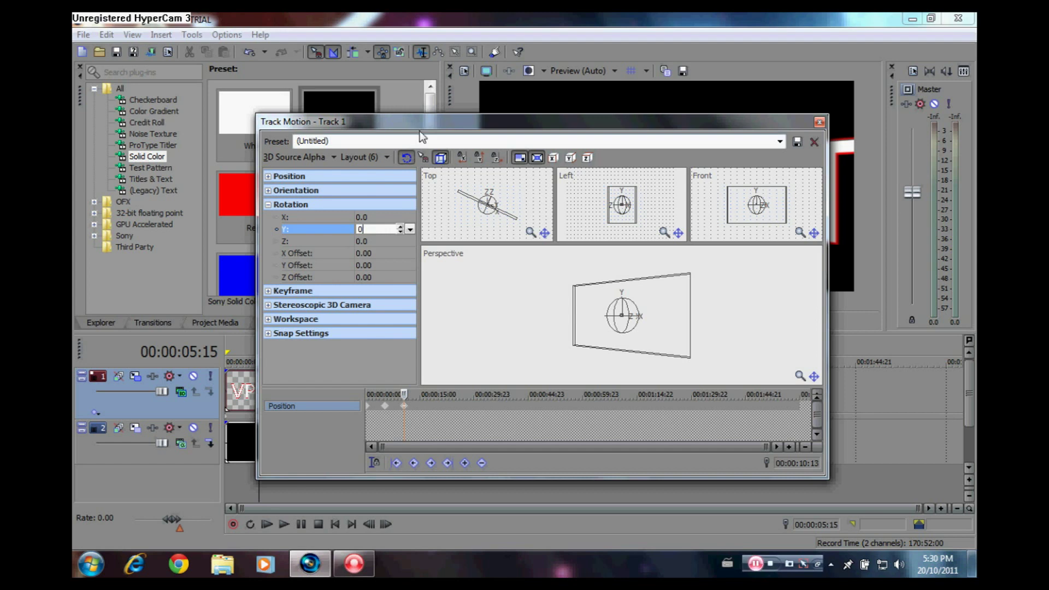
left_click_drag(426, 128, 522, 137)
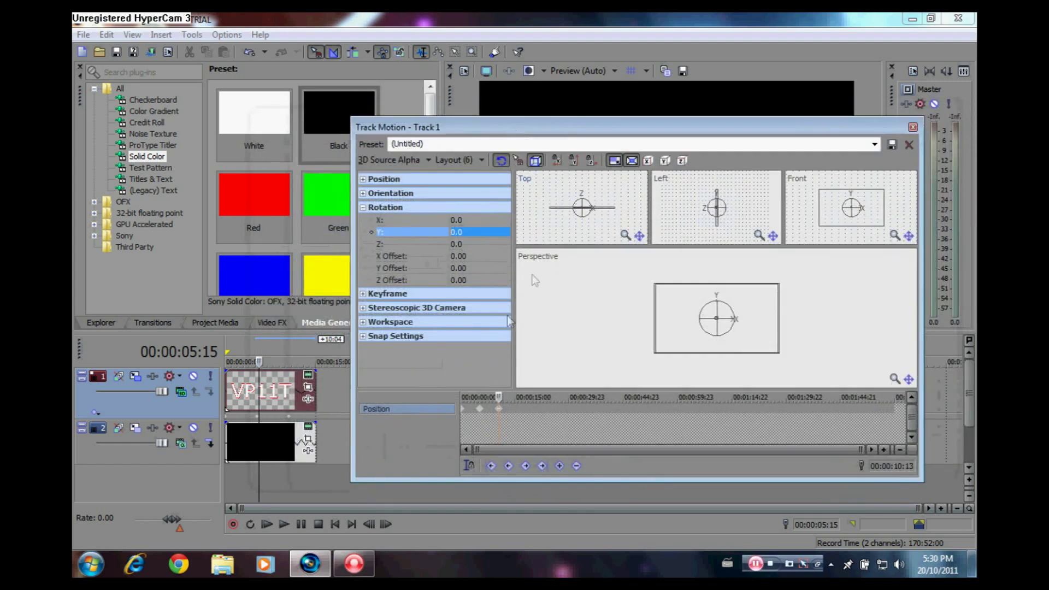
Add a keyframe at 00:00:15:01 with Y rotation 25
left_click(519, 411)
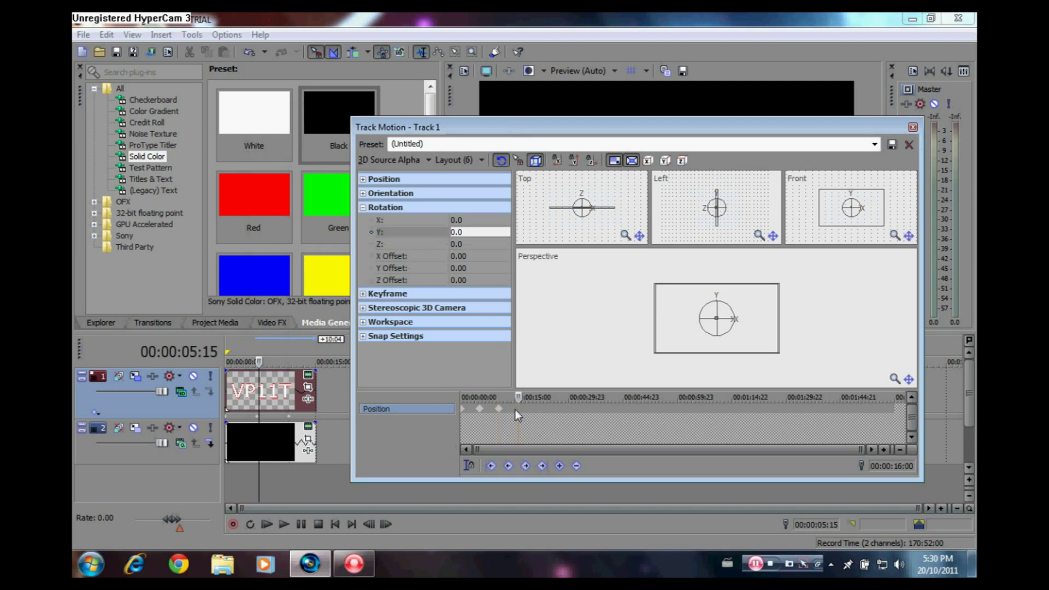
left_click_drag(519, 397, 514, 398)
double_click(515, 416)
left_click(481, 411)
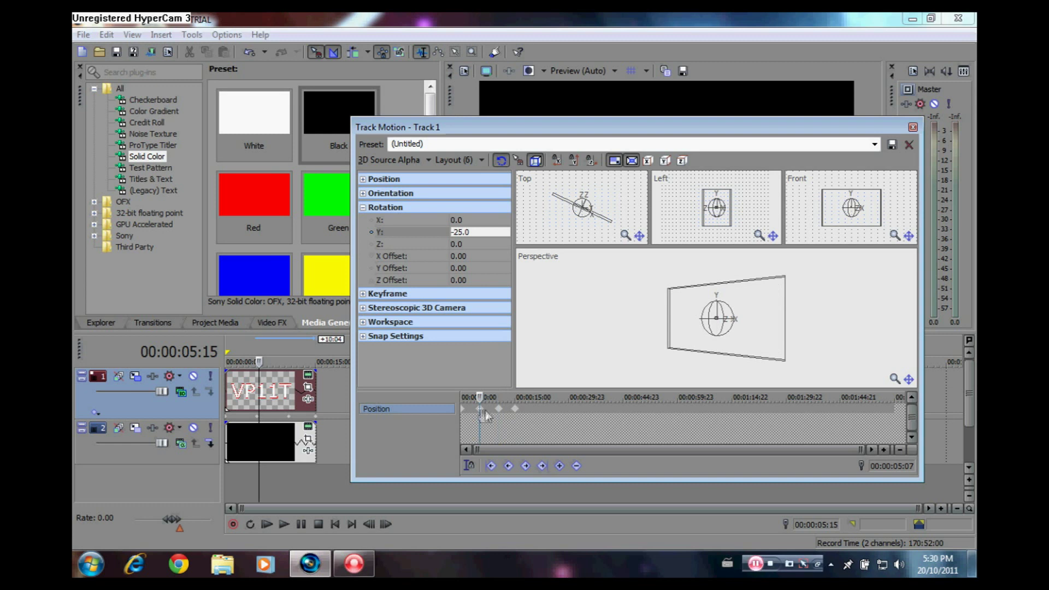
left_click(515, 409)
left_click(484, 233)
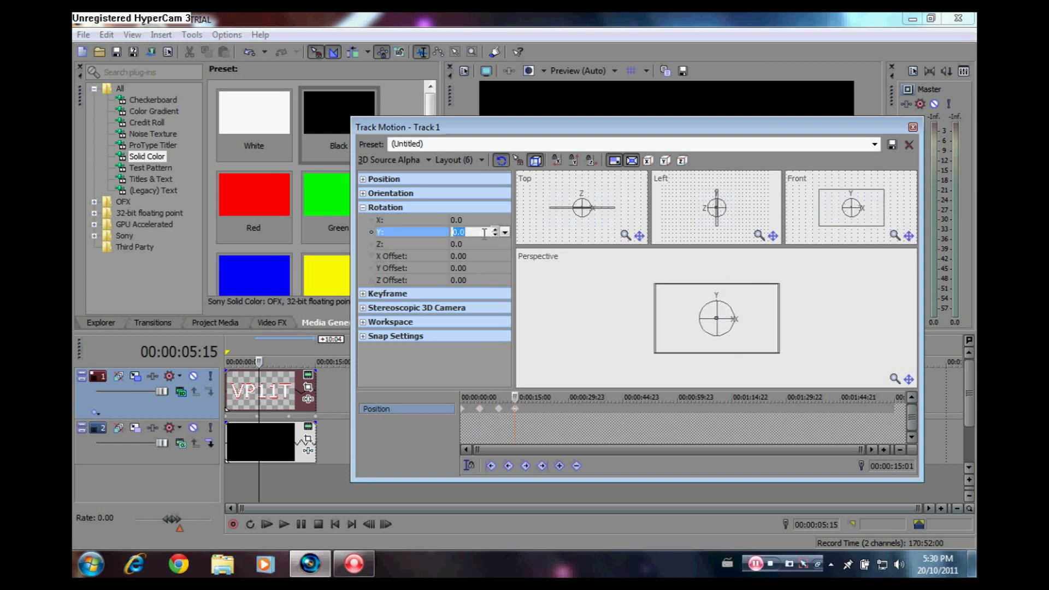
type("-2")
key("Escape")
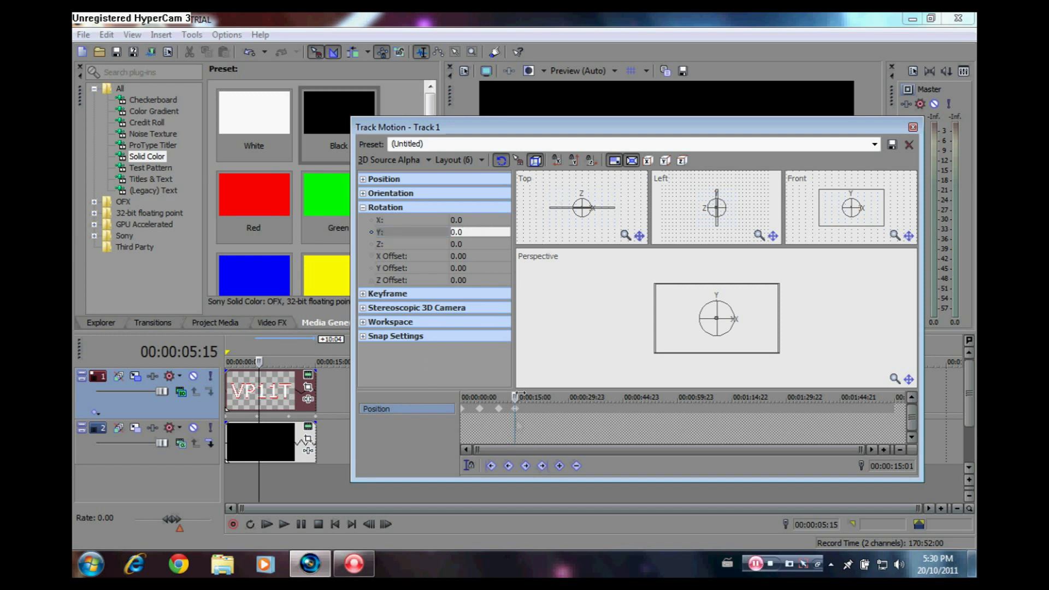
left_click(470, 233)
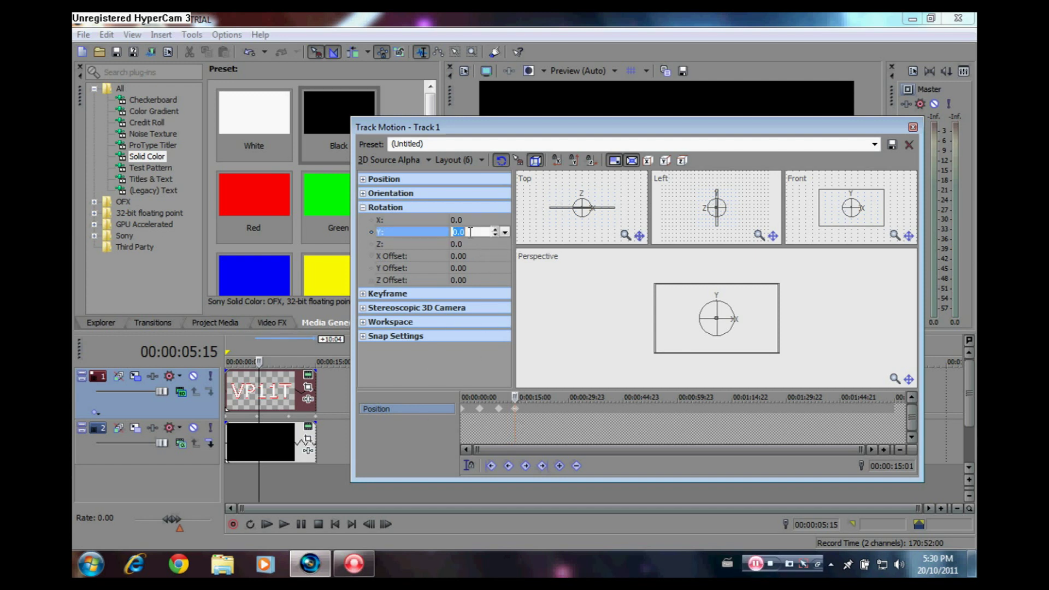
type("25")
key("Return")
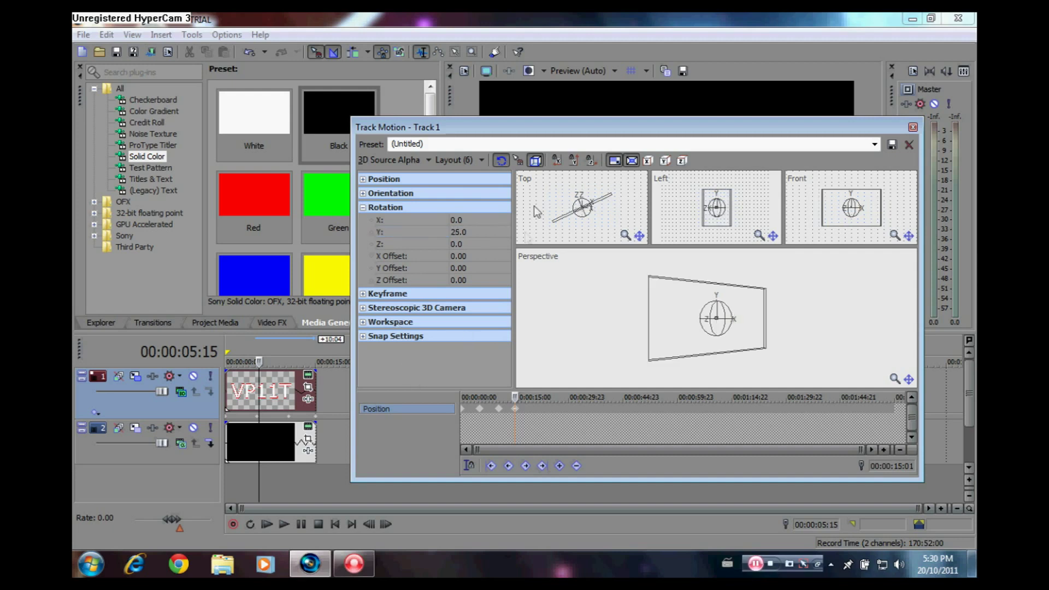
Review the -25, 0 and 25 rotation keyframes in the preview
left_click_drag(555, 126, 559, 156)
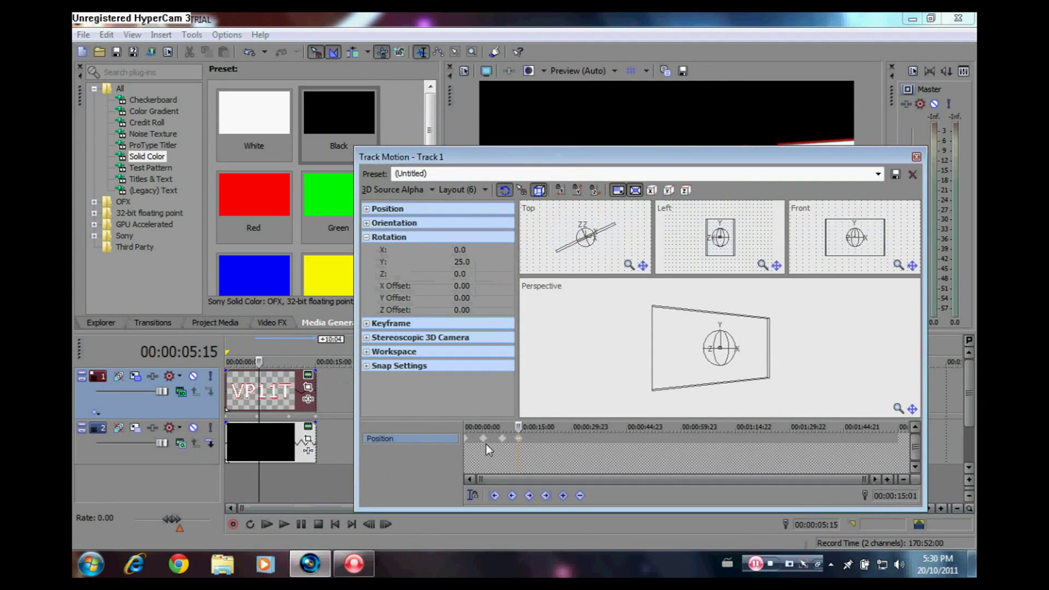
left_click(488, 450)
left_click_drag(582, 162, 573, 295)
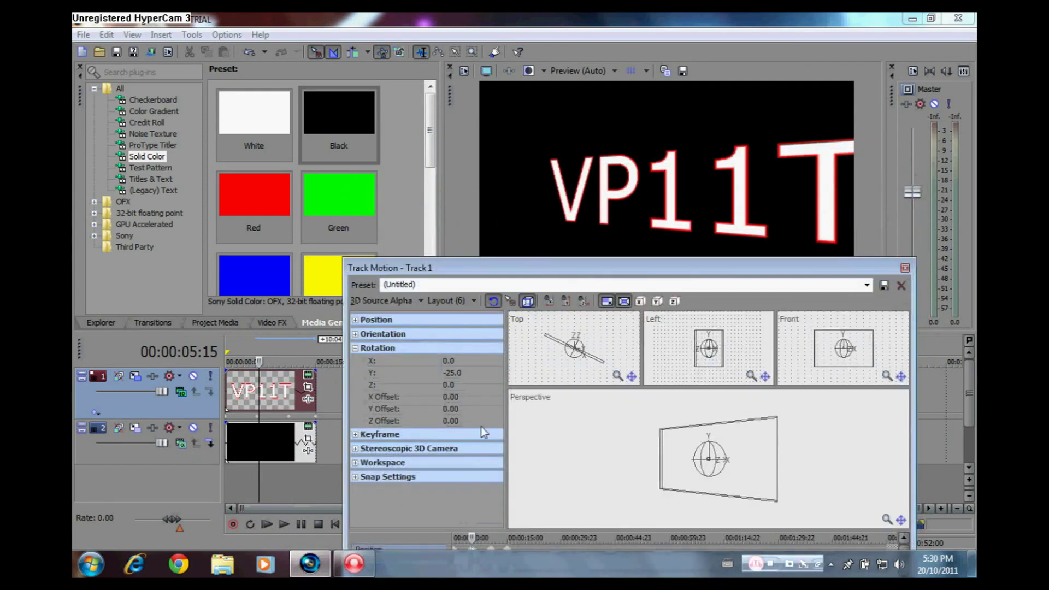
left_click_drag(498, 266, 507, 200)
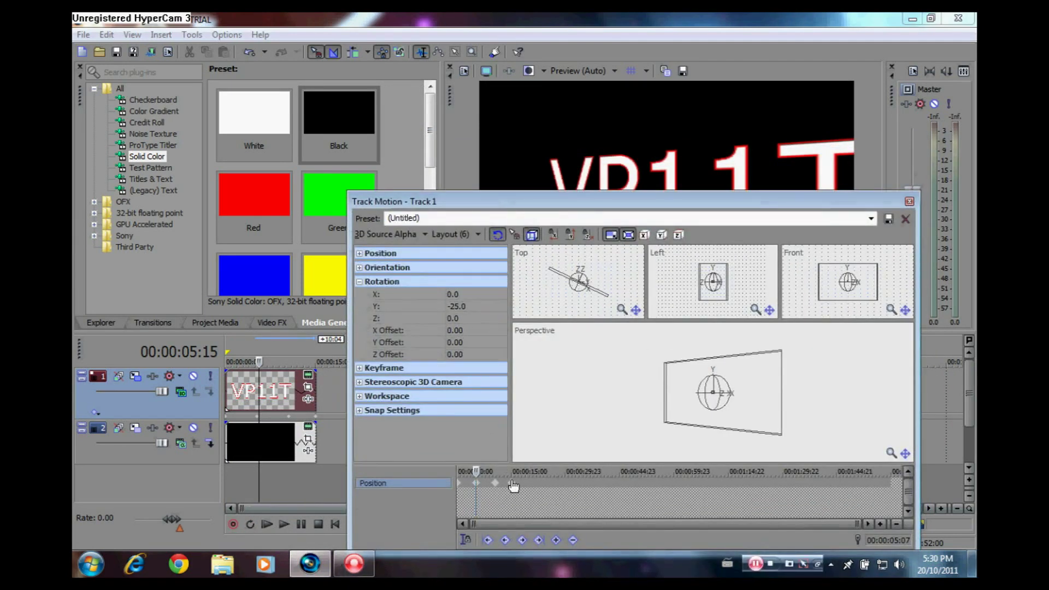
left_click(513, 484)
left_click(475, 486)
left_click(513, 485)
left_click(476, 484)
left_click_drag(627, 209, 631, 164)
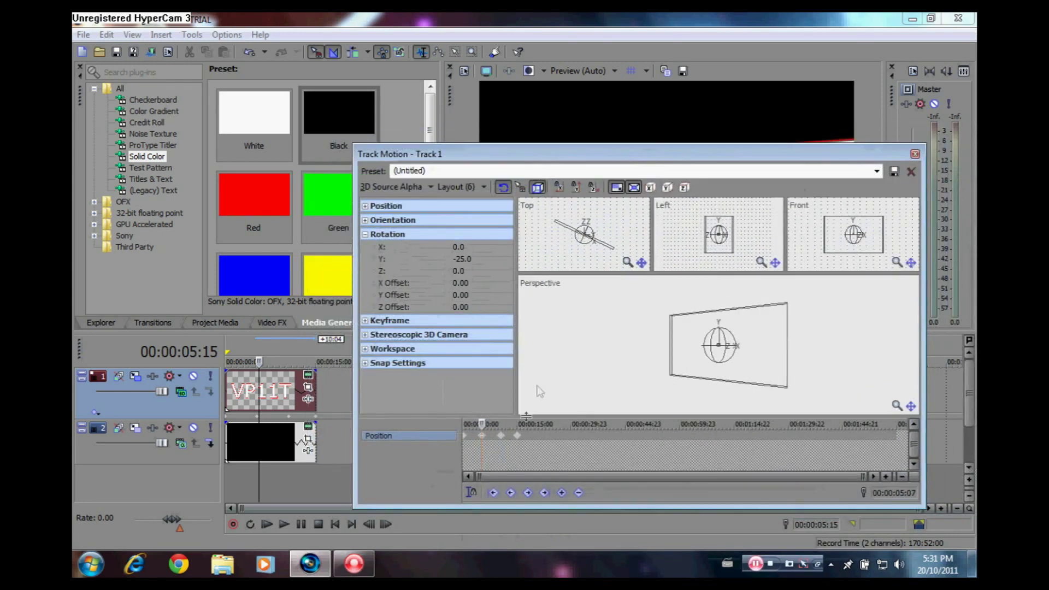
left_click(501, 438)
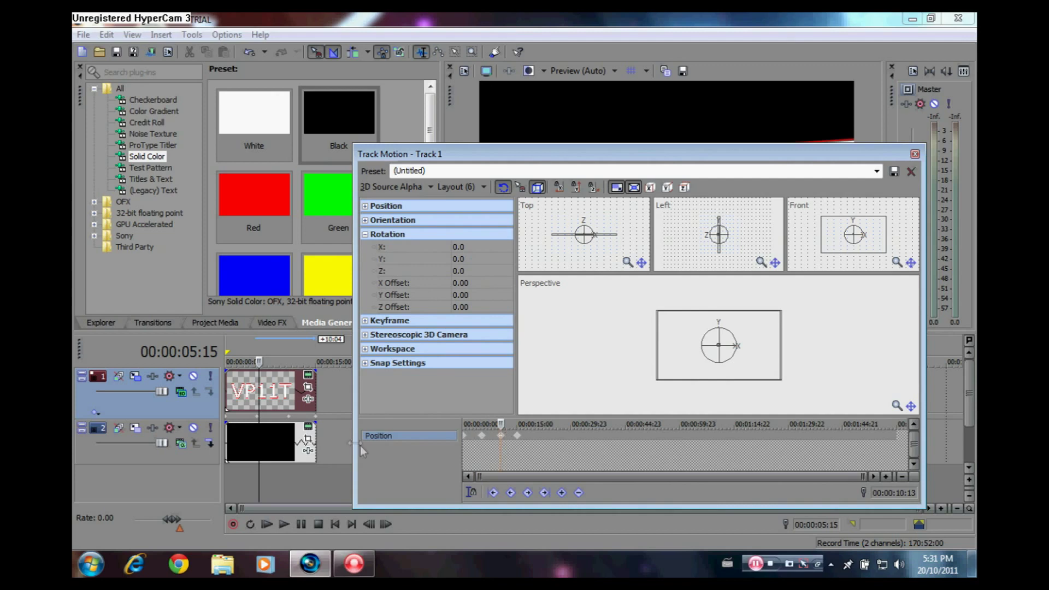
Extend both the VP11T title event and the black background event to 00:00:20:00
left_click(332, 399)
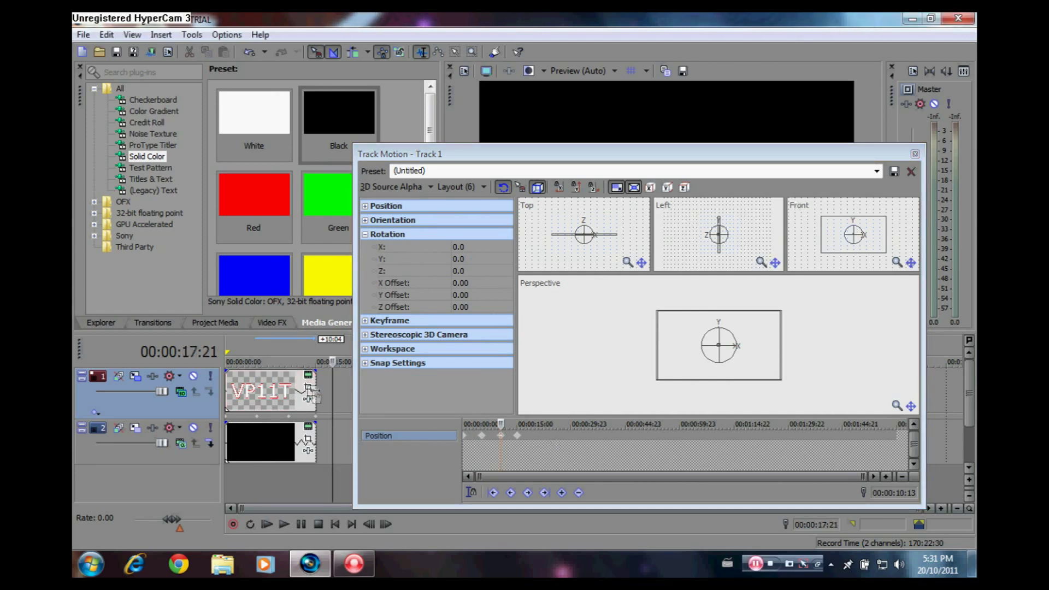
left_click_drag(315, 392, 345, 392)
left_click(512, 162)
left_click_drag(511, 159, 637, 145)
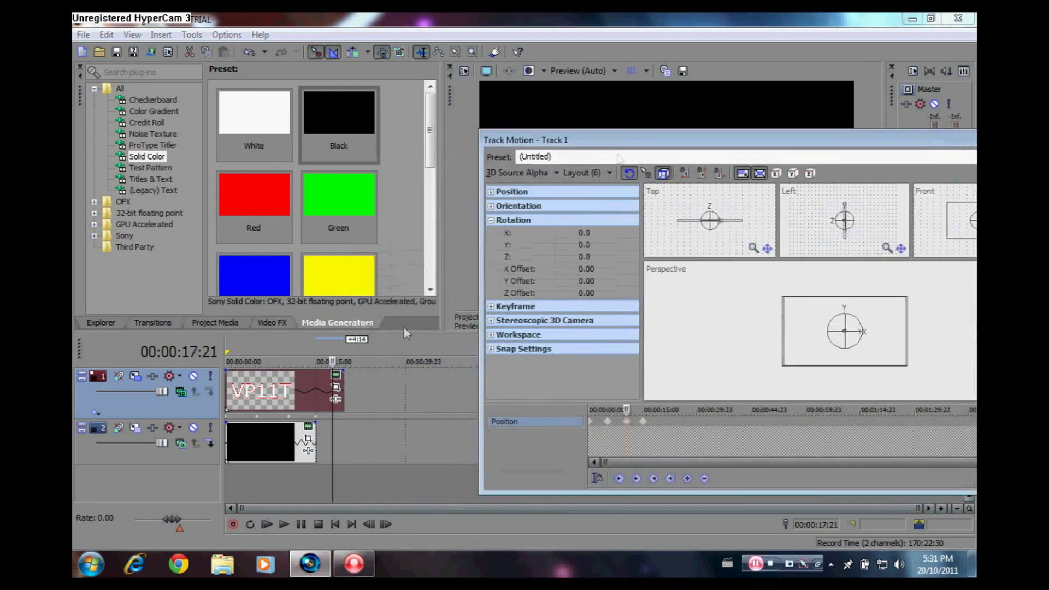
left_click_drag(346, 393, 358, 389)
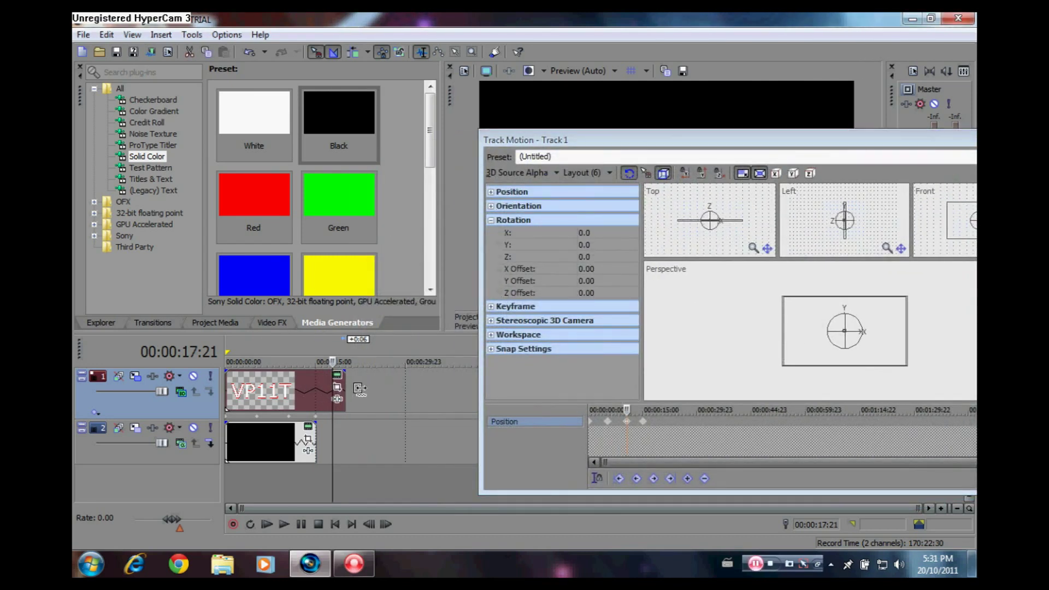
left_click(345, 416)
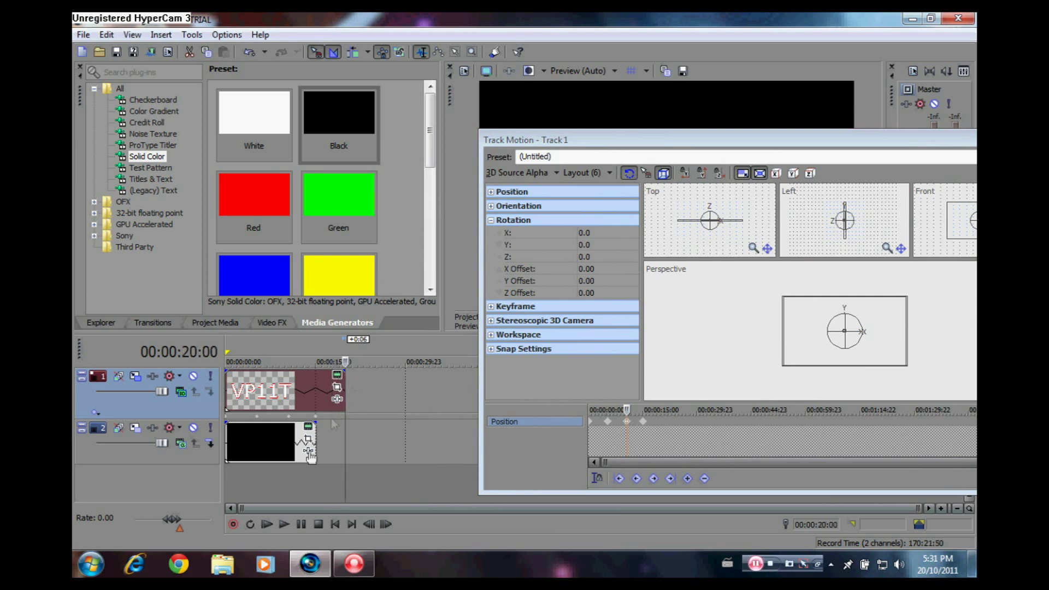
left_click_drag(311, 456, 345, 440)
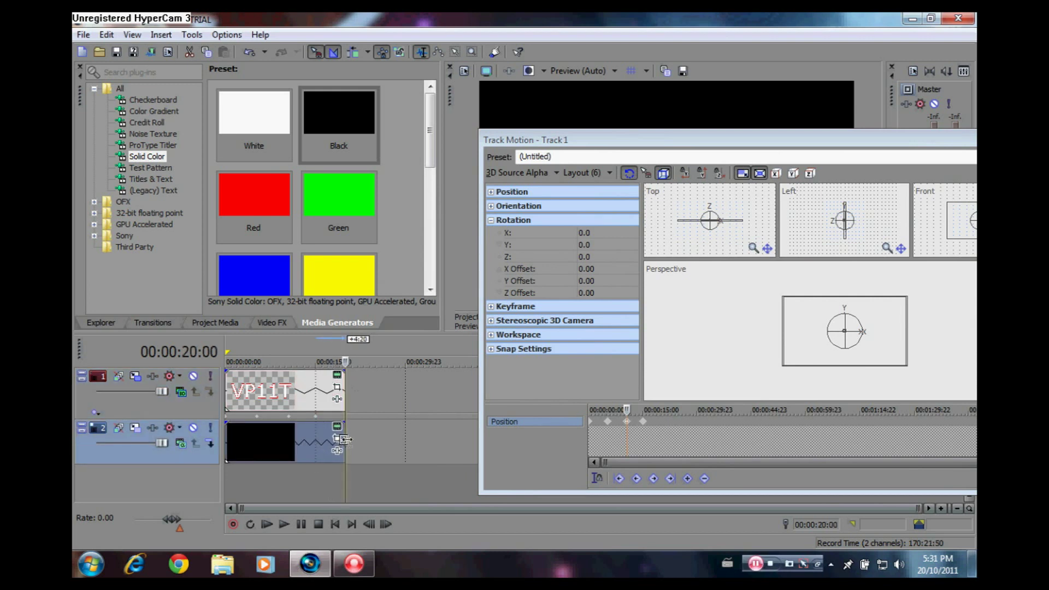
left_click(383, 398)
Add a final keyframe at 00:00:20:07 with Y rotation 0.0, play it, and close Track Motion
left_click(666, 424)
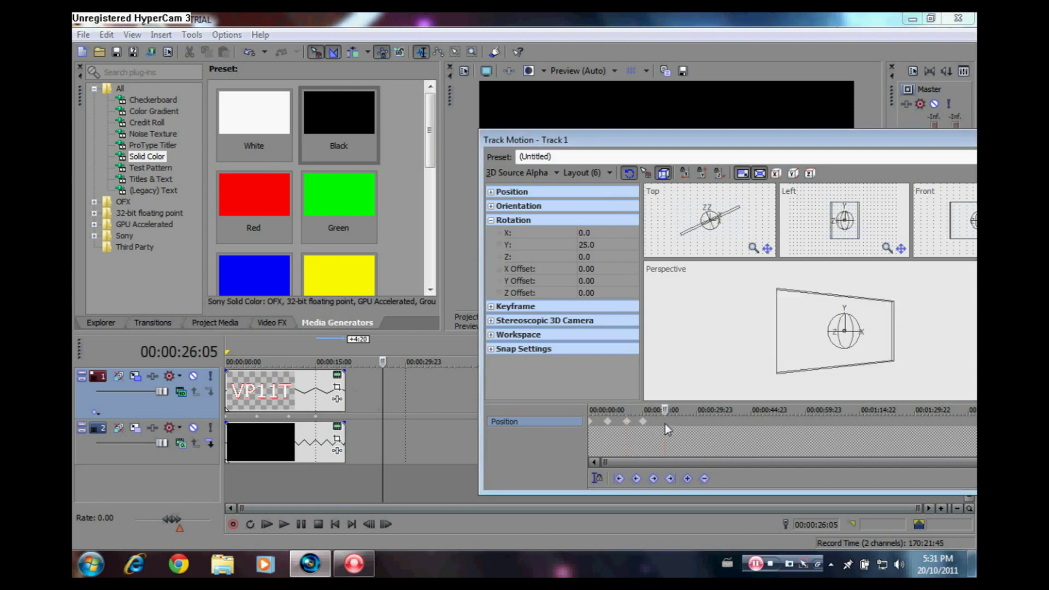
left_click_drag(688, 140, 520, 138)
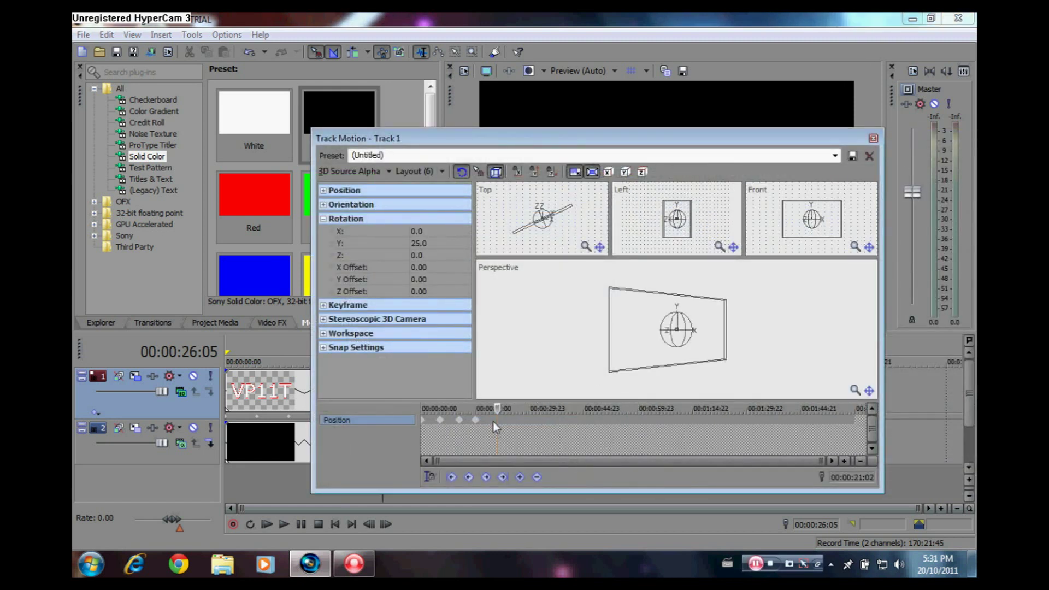
left_click_drag(496, 408, 494, 408)
left_click(520, 477)
double_click(419, 244)
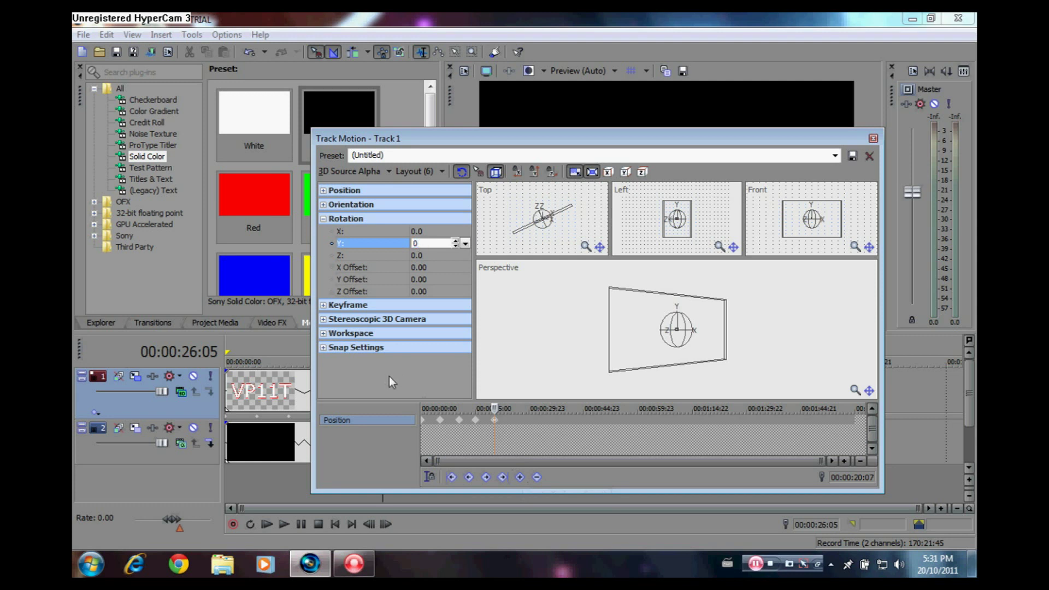
key("Return")
key("space")
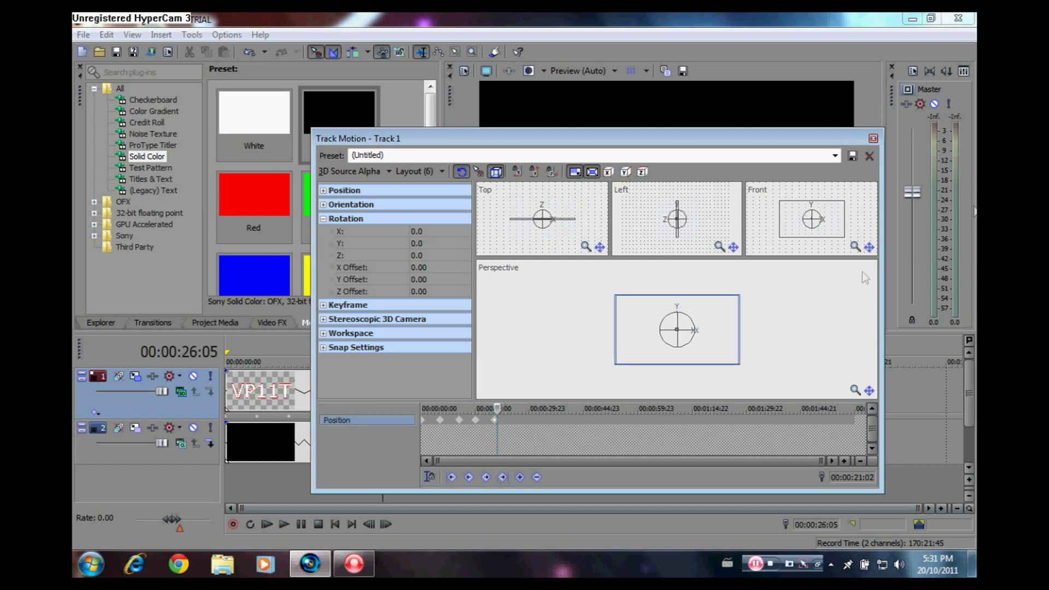
left_click(873, 139)
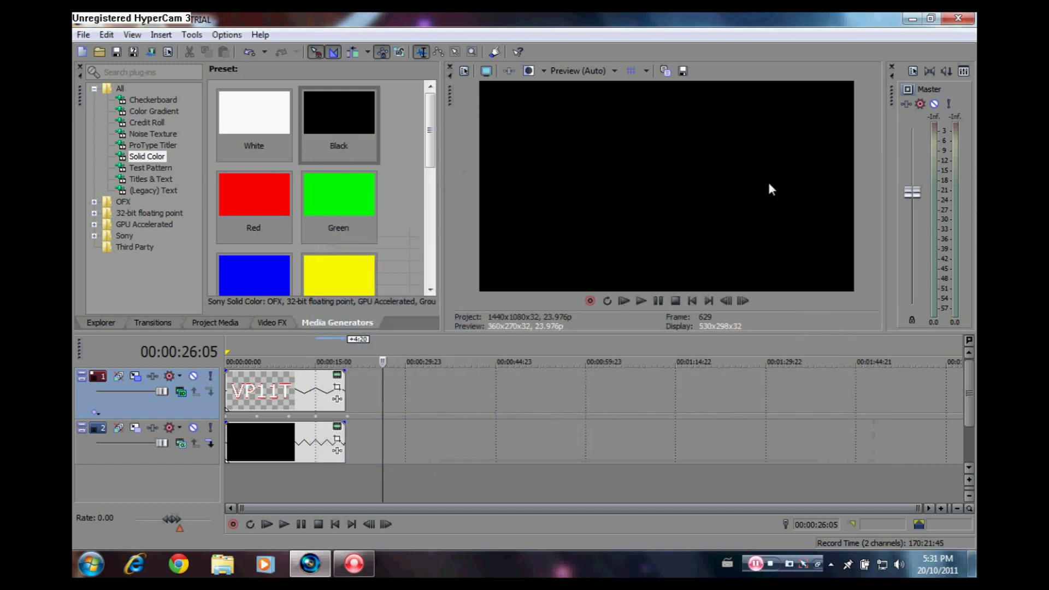
Select the VP11T event and drag the divider up to enlarge the timeline area
left_click(234, 391)
left_click(229, 389)
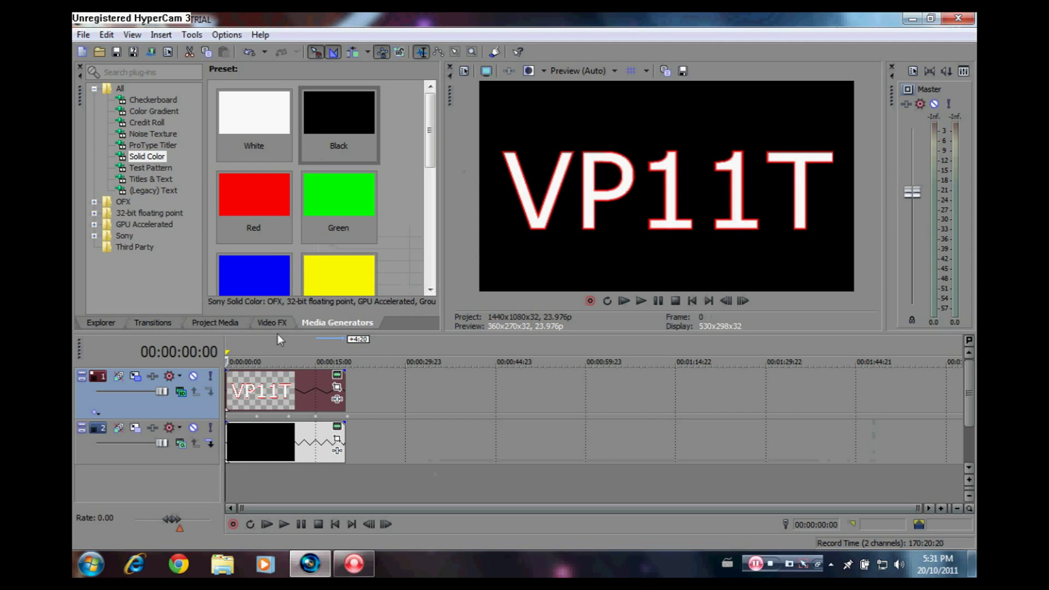
left_click_drag(285, 331, 307, 192)
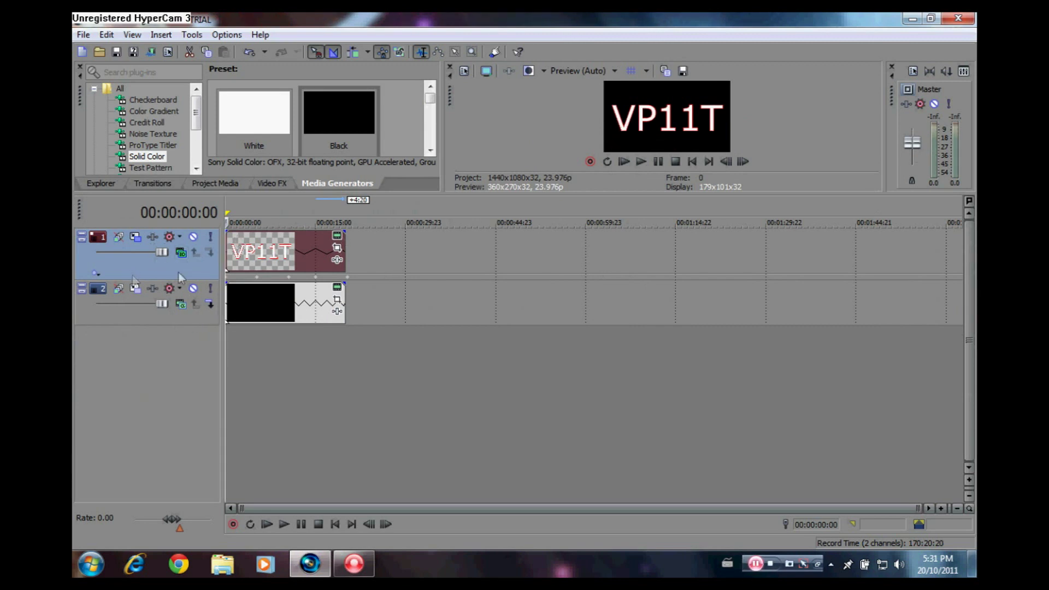
right_click(138, 268)
Duplicate the title track, and in track 2's Track Motion set and copy Position Z 10
left_click(188, 311)
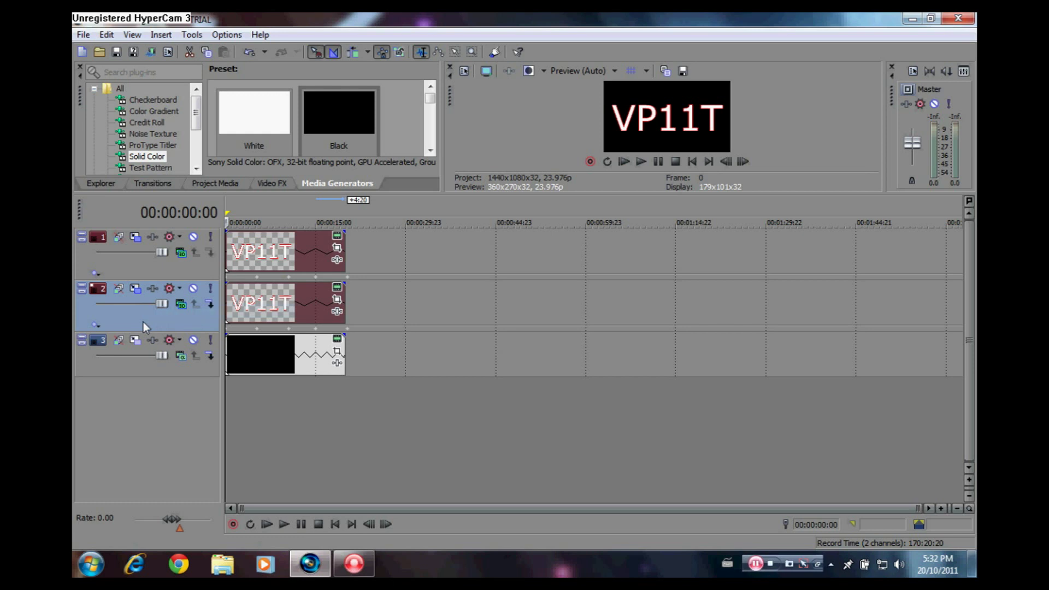
left_click(135, 291)
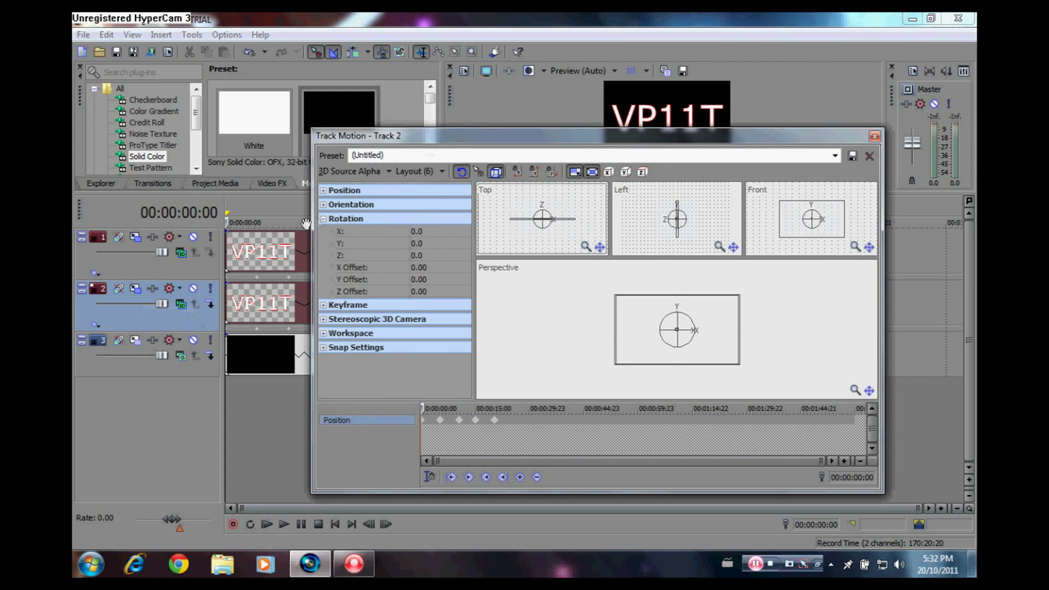
left_click(324, 219)
left_click(324, 190)
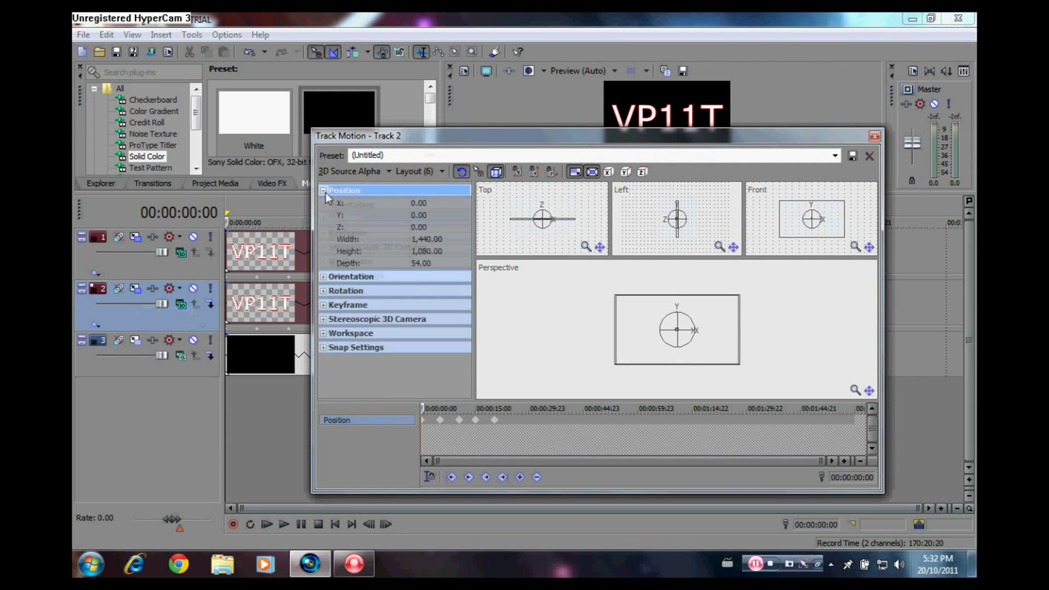
left_click(418, 228)
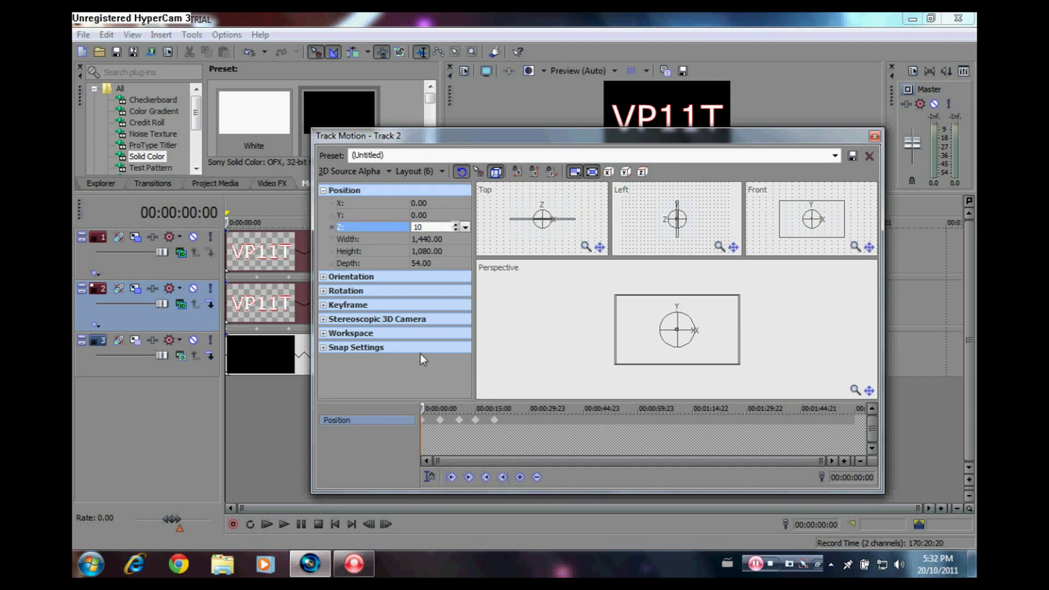
right_click(418, 227)
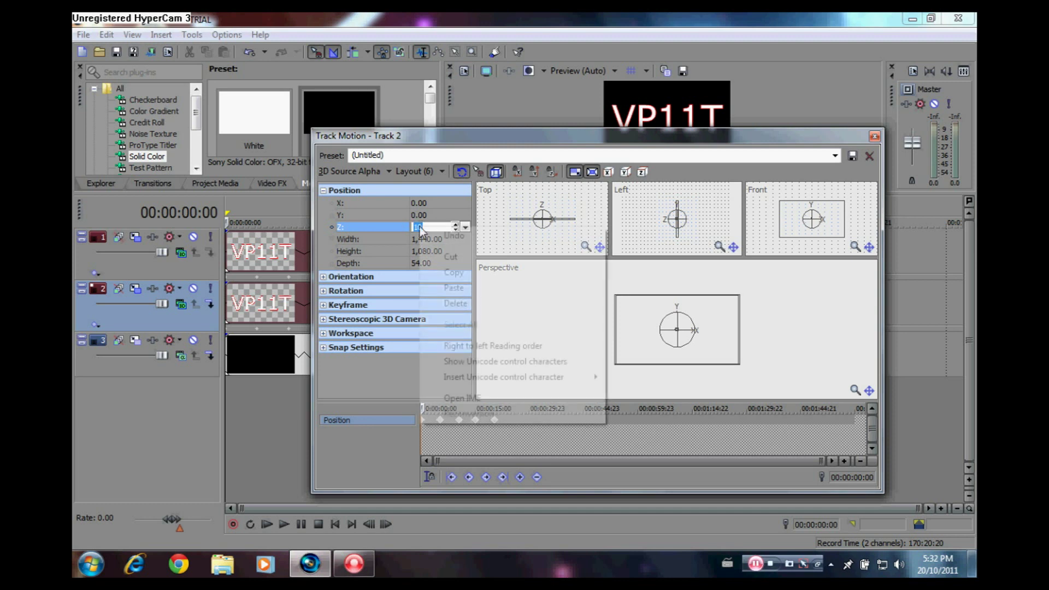
left_click(451, 274)
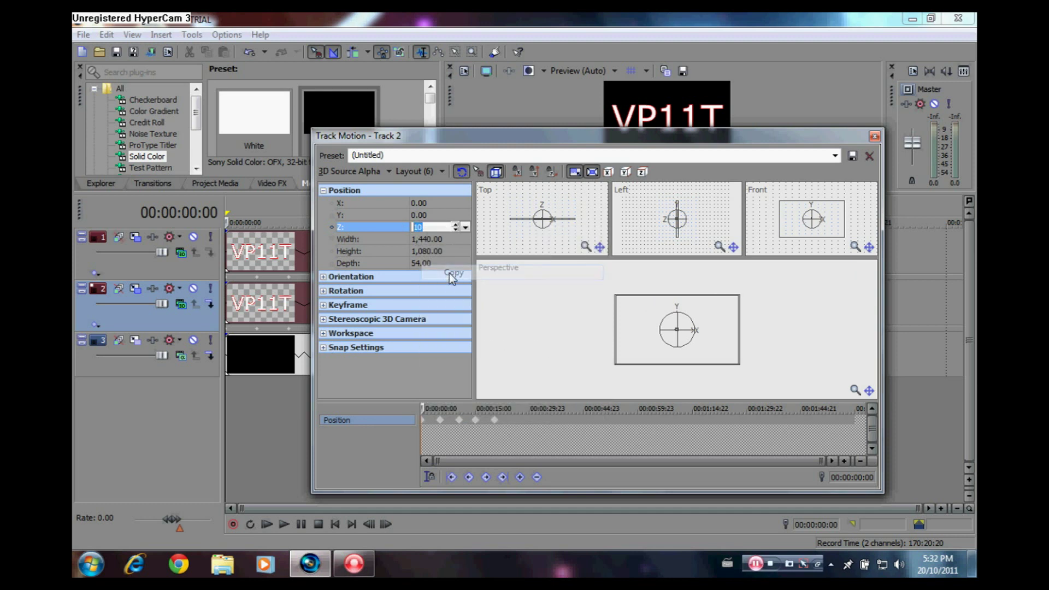
Paste Position Z 10 into the remaining four keyframes and close Track Motion
left_click(440, 422)
left_click(424, 232)
right_click(425, 231)
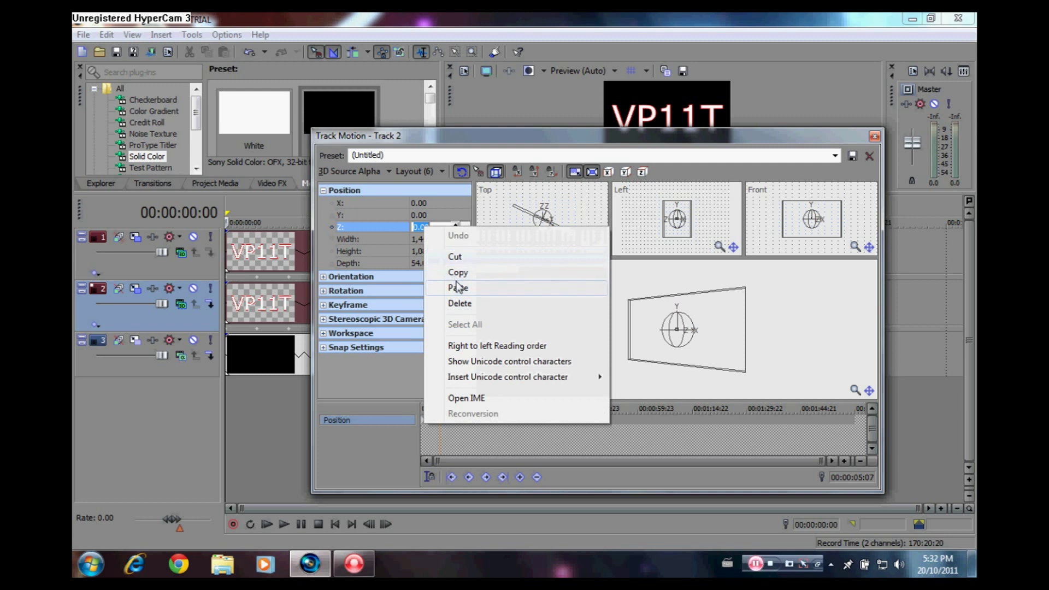
left_click(435, 276)
left_click(459, 420)
left_click(425, 229)
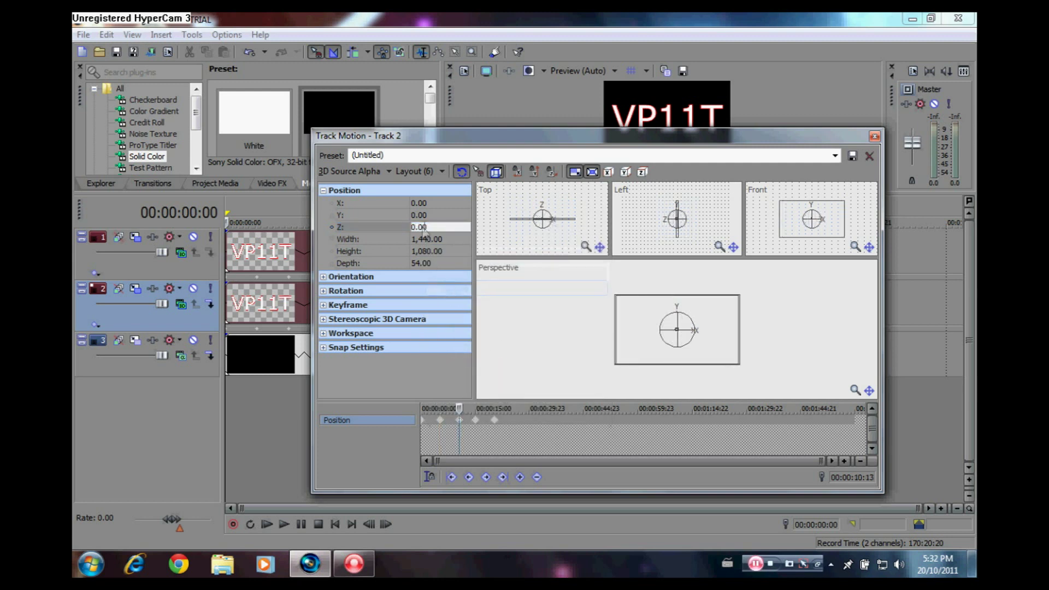
right_click(424, 229)
left_click(458, 289)
left_click(476, 421)
left_click(425, 229)
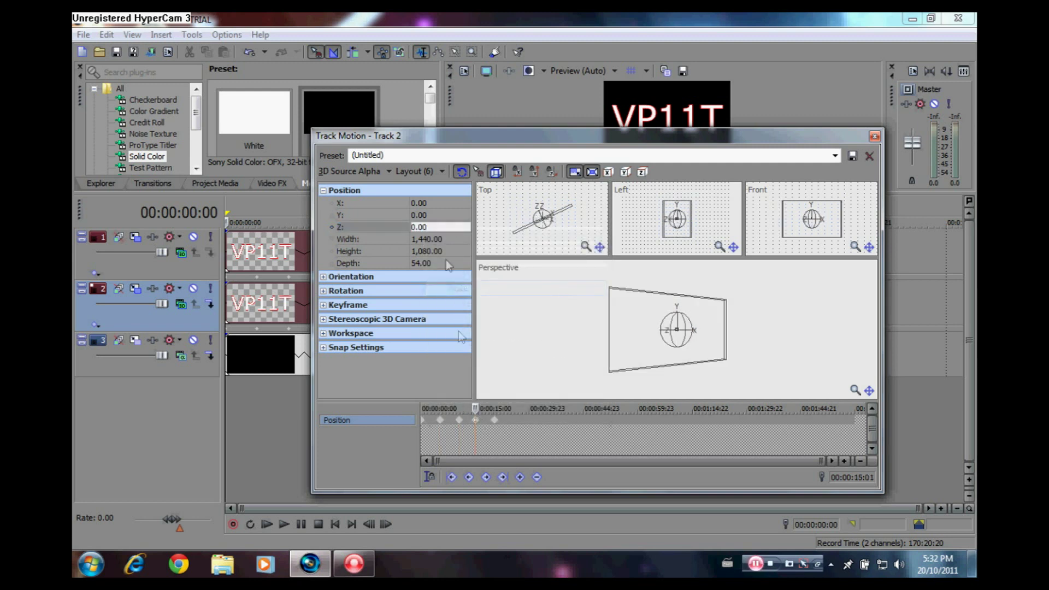
right_click(424, 228)
left_click(459, 290)
left_click(495, 419)
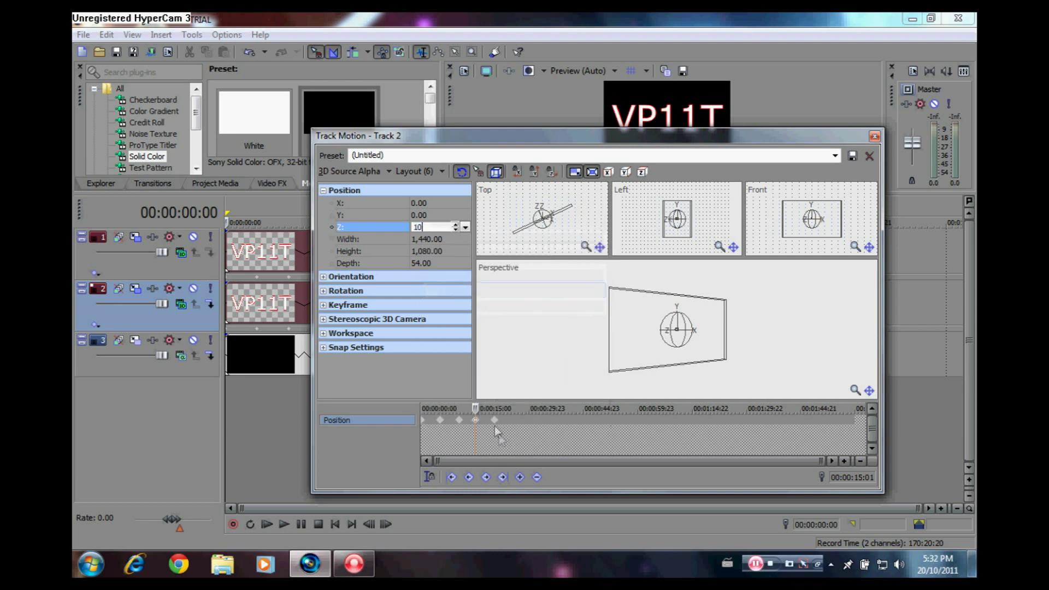
left_click(425, 229)
right_click(426, 228)
left_click(459, 291)
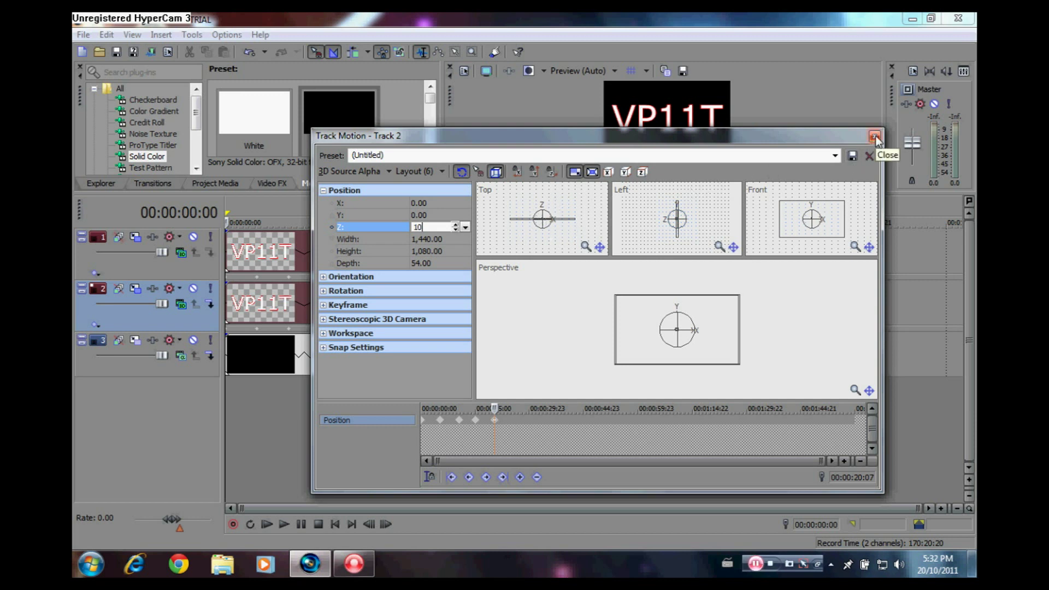
left_click(875, 137)
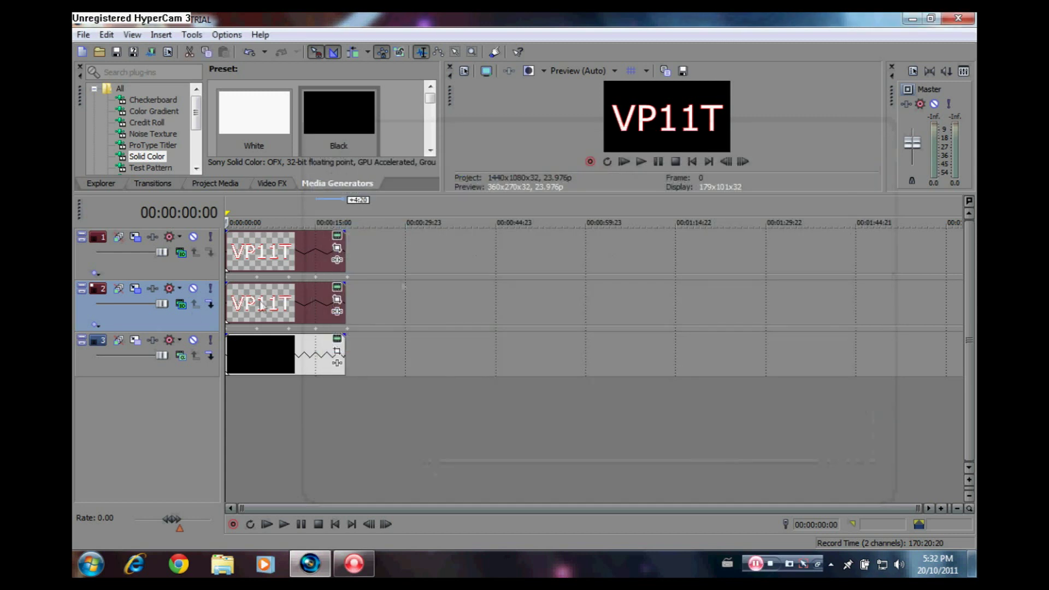
Duplicate track 2 into track 3 and set its first Track Motion keyframe's Z to 20
right_click(140, 321)
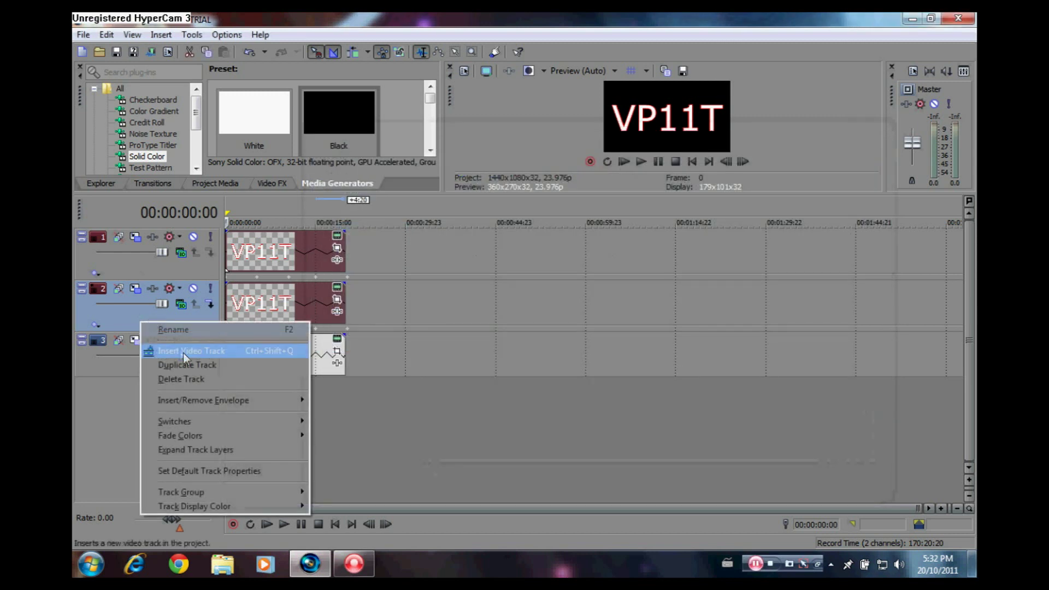
left_click(195, 365)
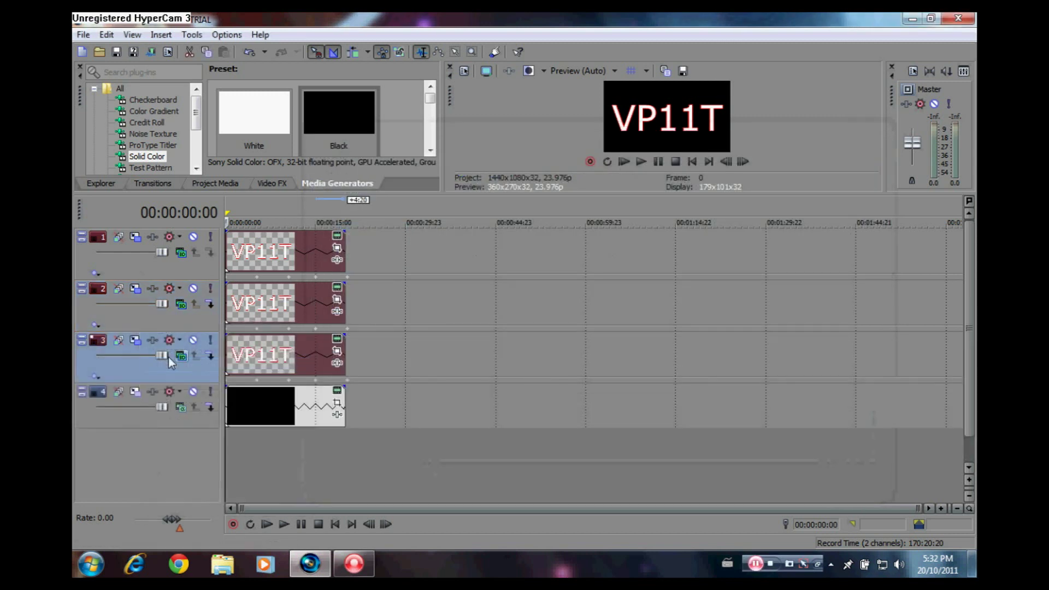
left_click(135, 342)
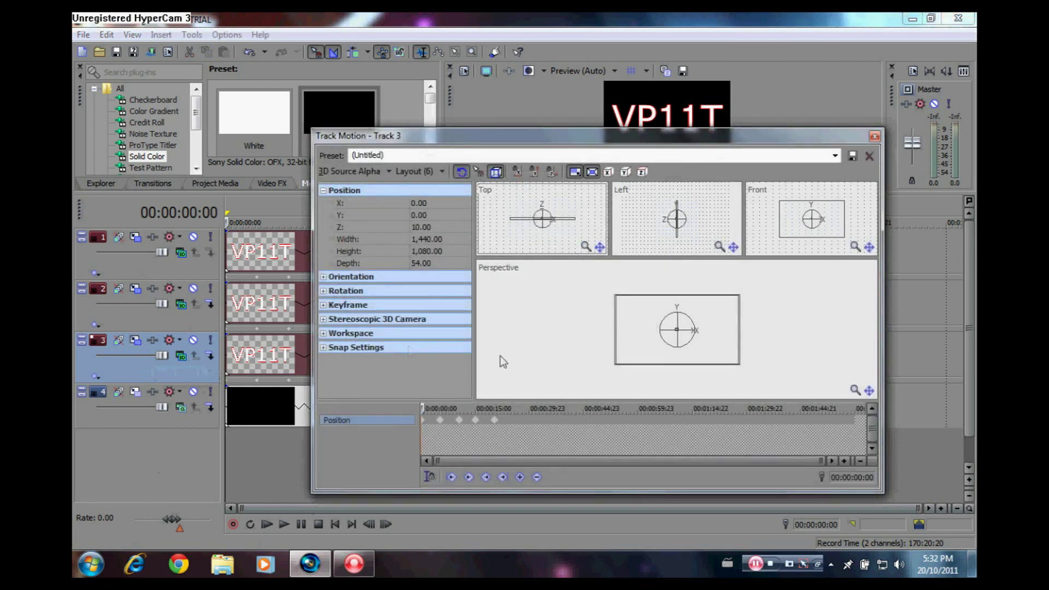
left_click(426, 226)
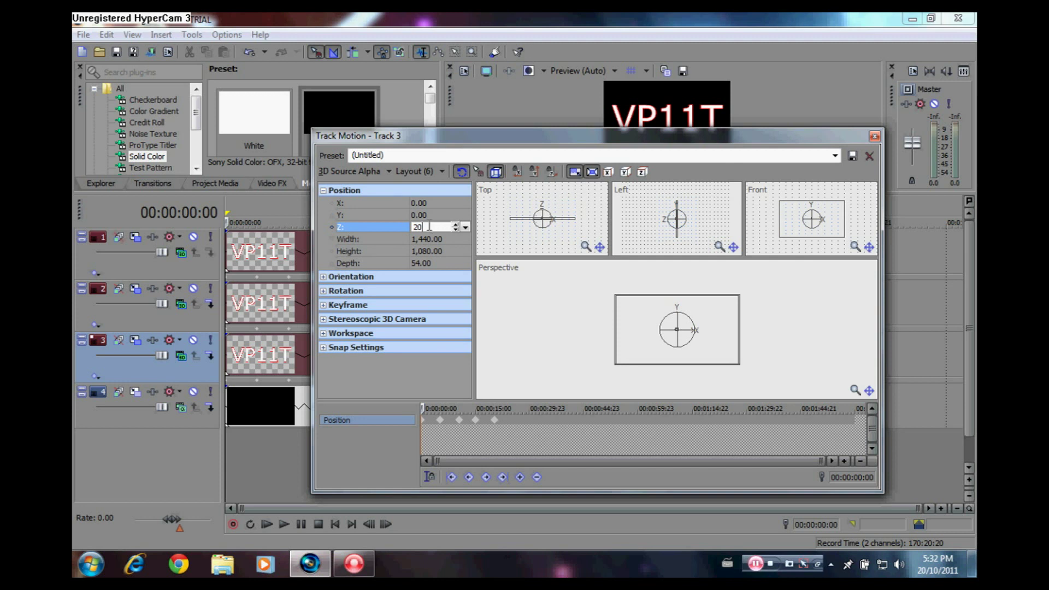
right_click(415, 227)
left_click(457, 280)
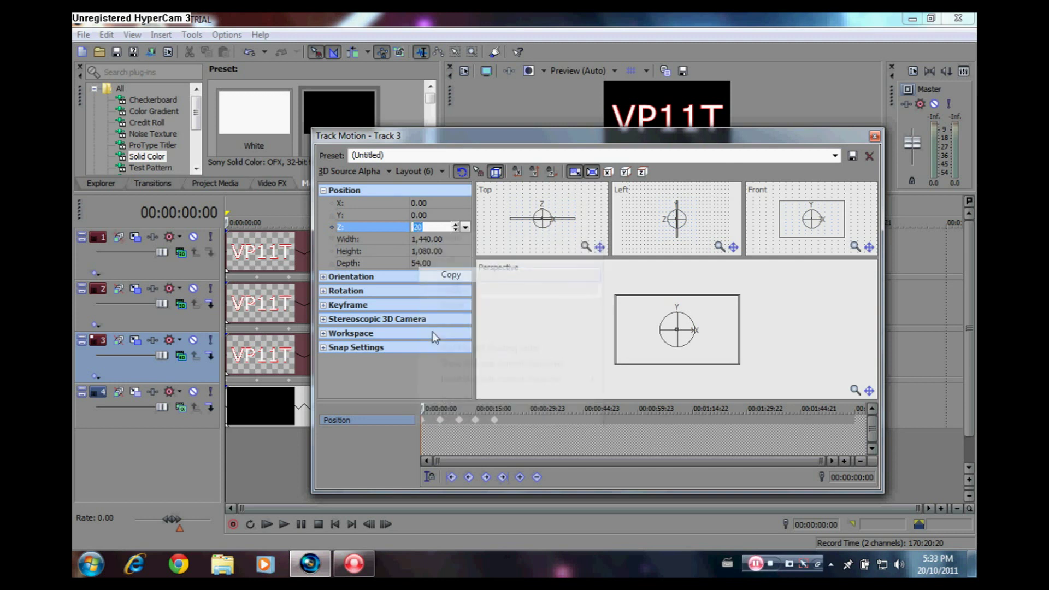
Paste Z = 20 into the second, third and fourth position keyframes of track 3
left_click(441, 426)
right_click(426, 226)
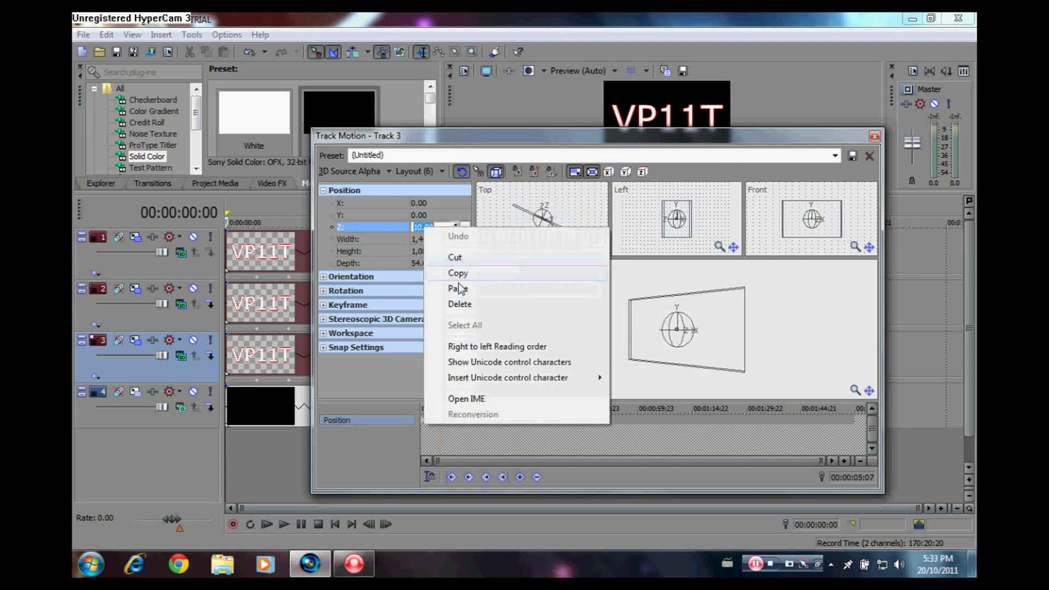
left_click(457, 282)
left_click(459, 420)
left_click(416, 228)
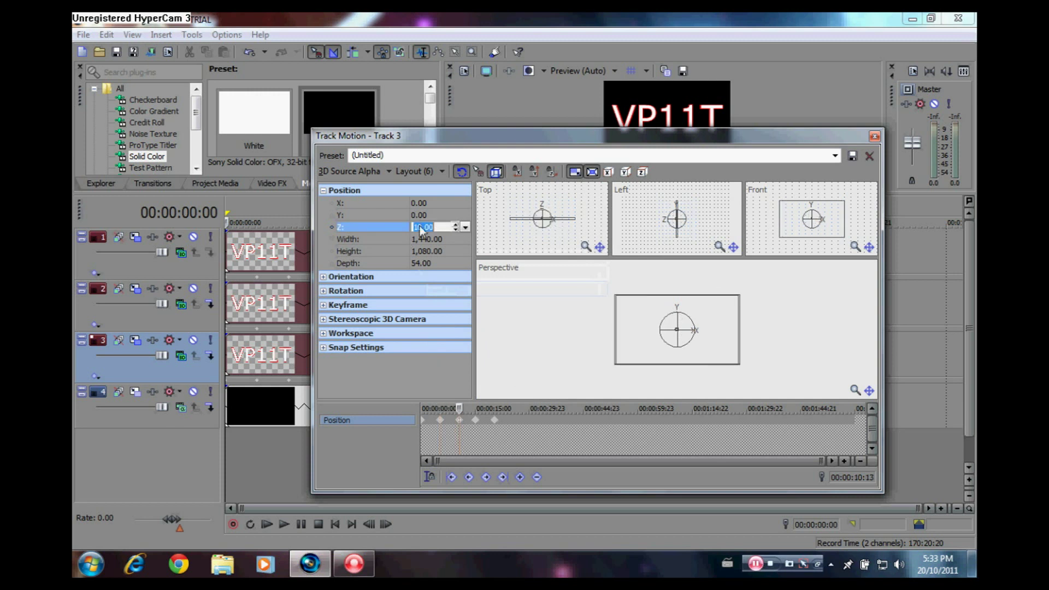
right_click(416, 227)
left_click(437, 285)
left_click(477, 426)
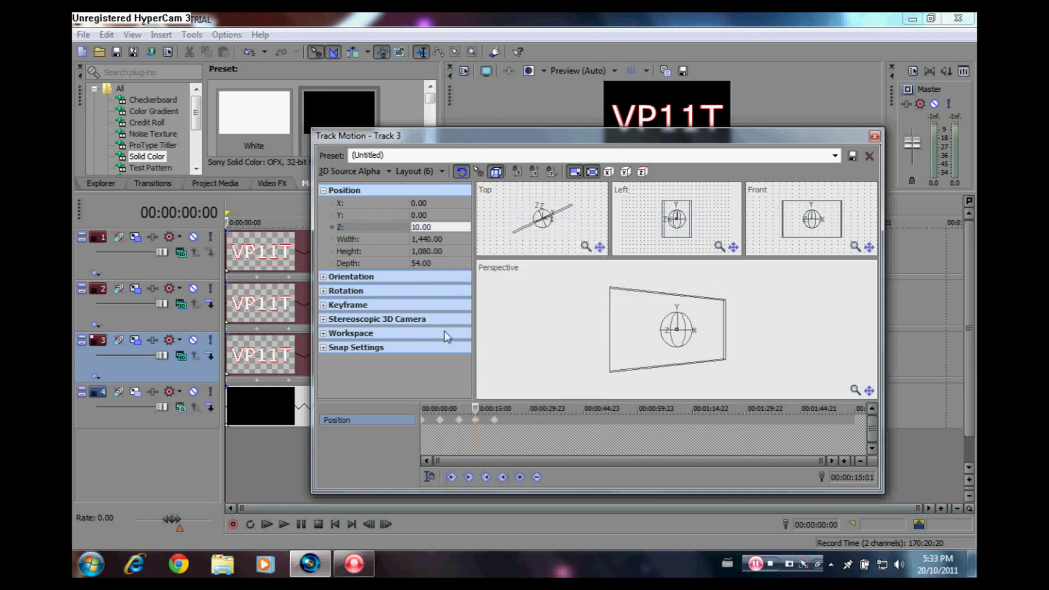
left_click(422, 227)
right_click(422, 228)
left_click(457, 290)
Paste Z = 20 into the fifth keyframe and close track 3's Track Motion
left_click(495, 425)
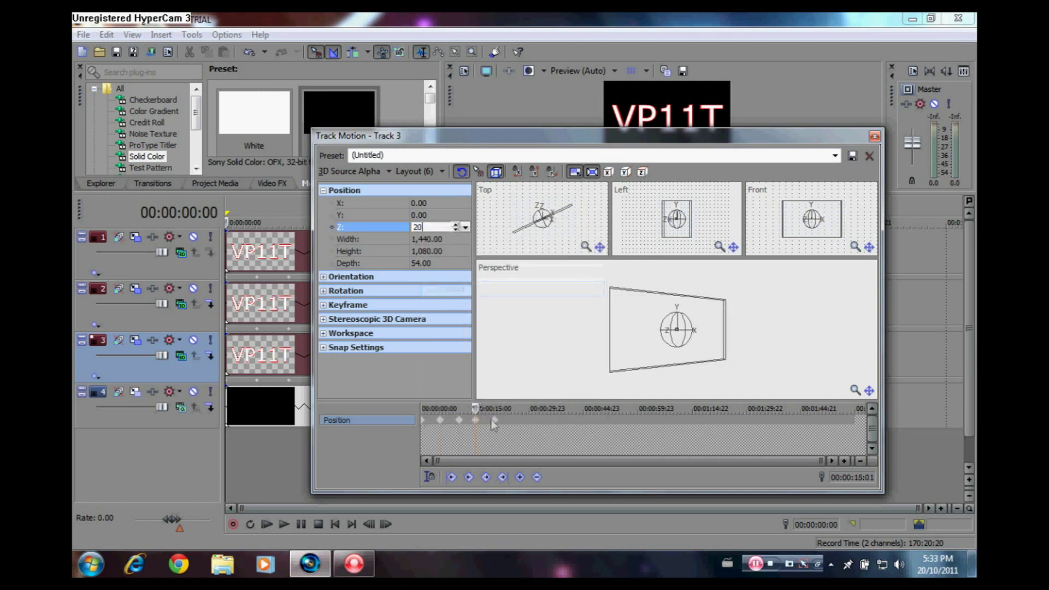
left_click(416, 228)
right_click(417, 227)
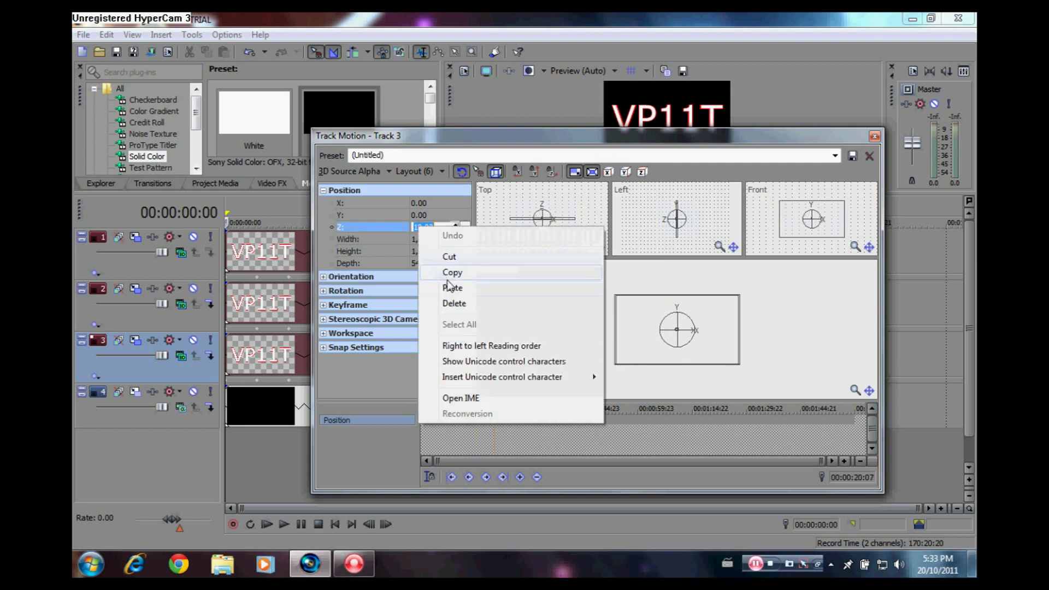
left_click(454, 288)
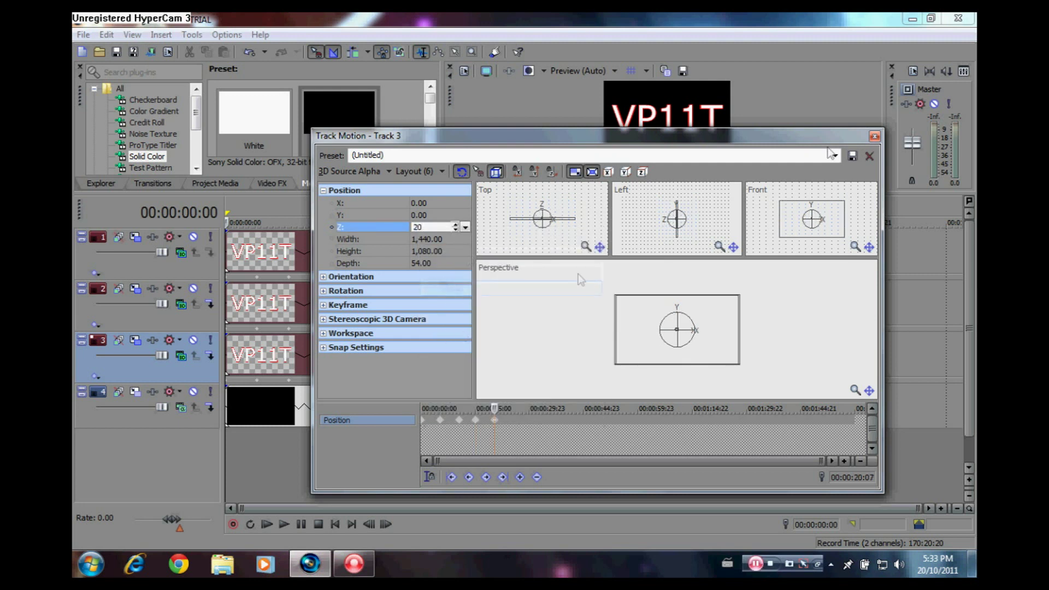
left_click(876, 136)
right_click(139, 368)
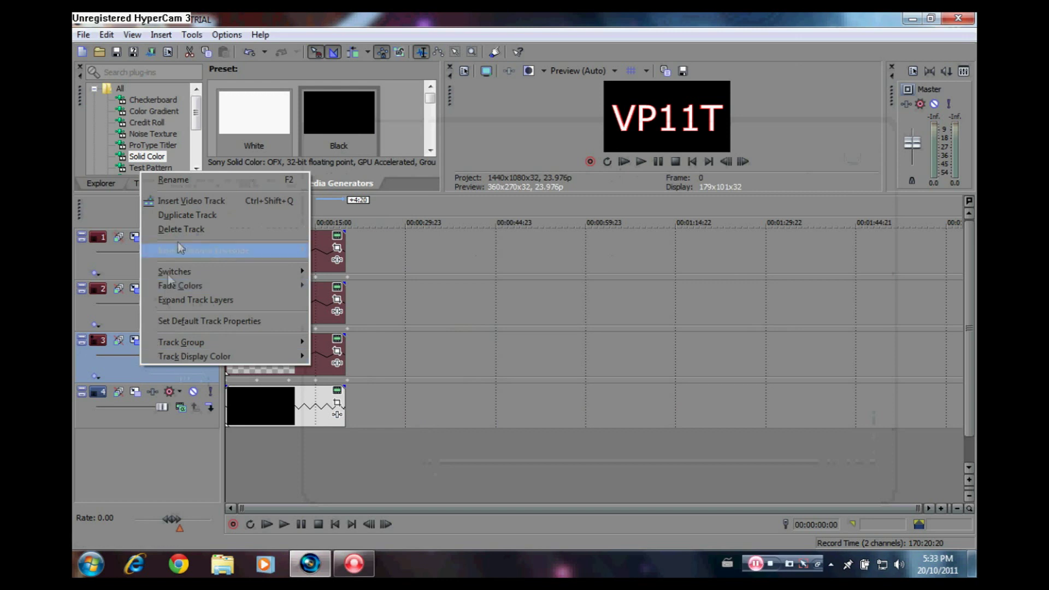
Duplicate track 3 into track 4 and set its first Track Motion keyframe's Z to 30
left_click(190, 214)
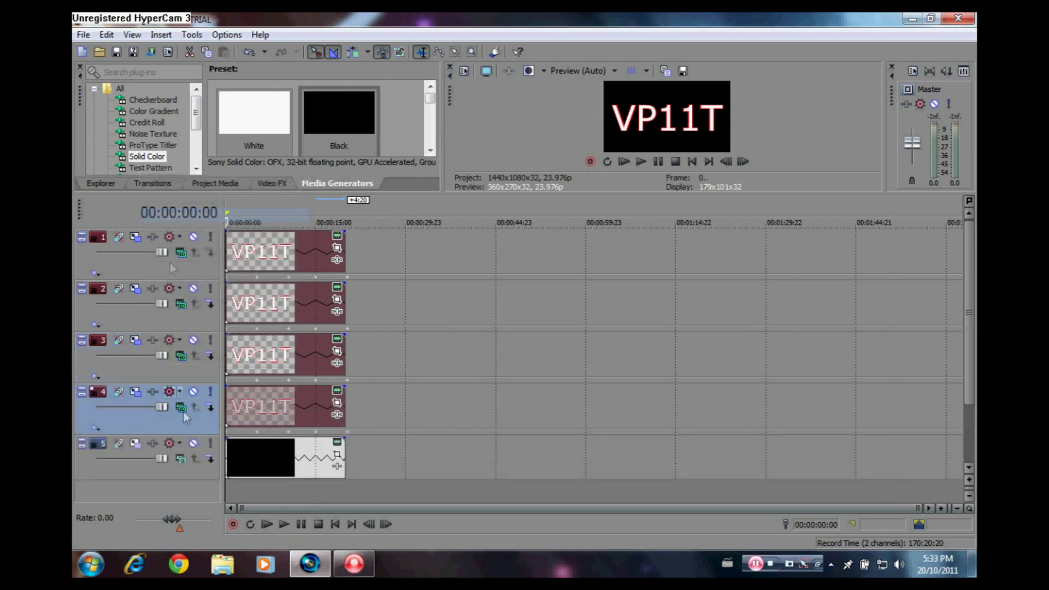
left_click(136, 392)
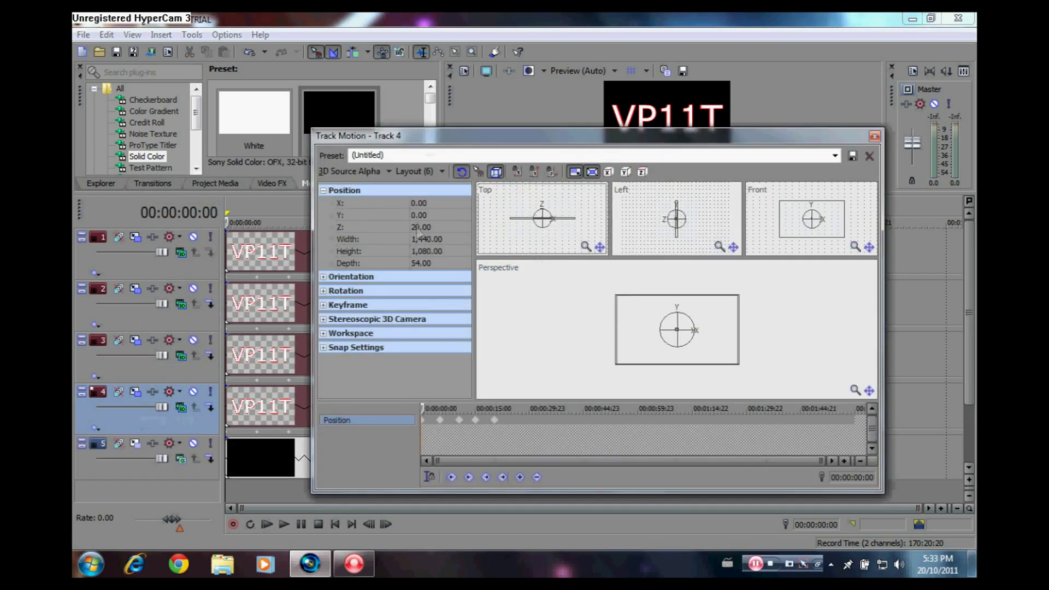
left_click(419, 228)
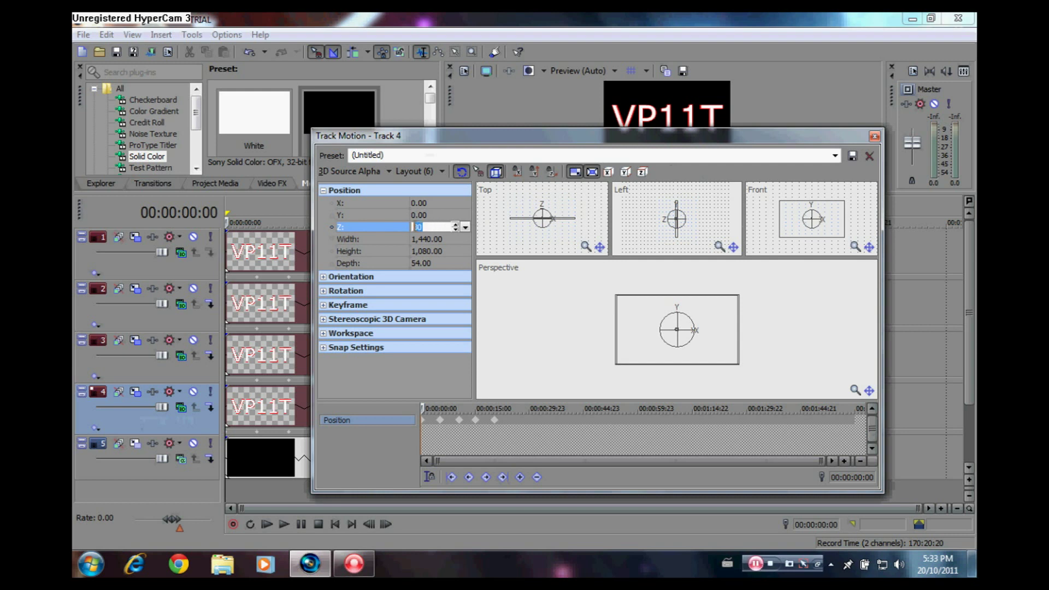
right_click(417, 228)
left_click(461, 275)
Paste Z = 30 at the 00:00:05:07 keyframe and clear the Z value at 00:00:10:13
left_click(443, 427)
left_click(419, 227)
right_click(419, 228)
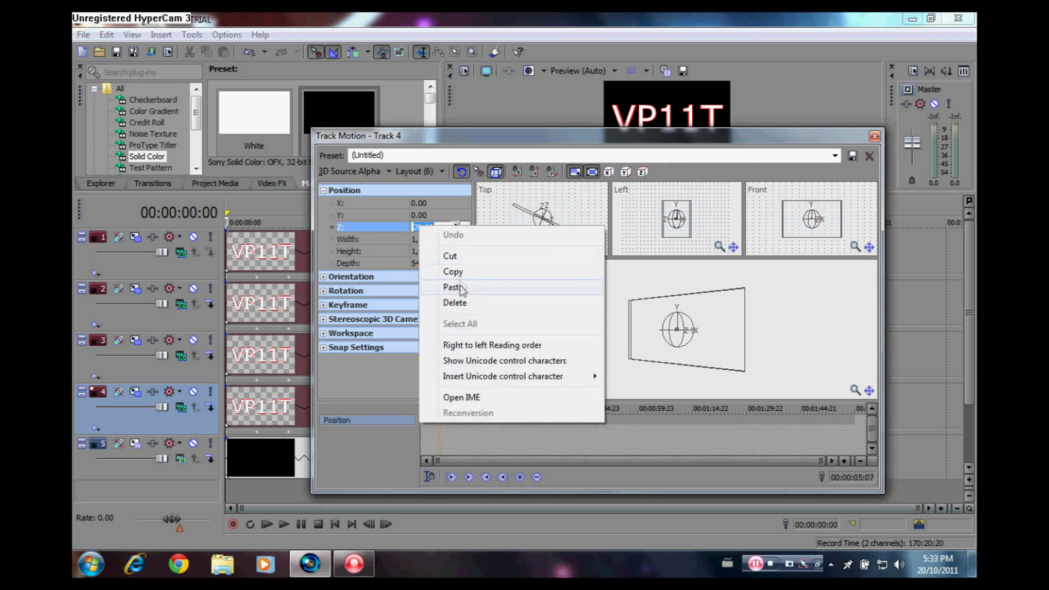
left_click(460, 290)
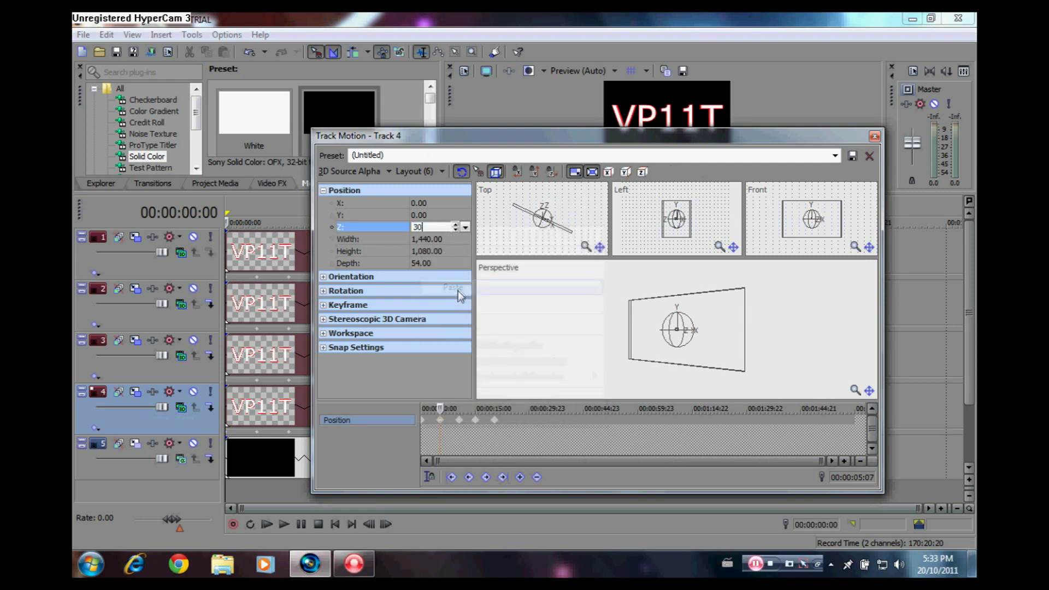
left_click(459, 421)
left_click(424, 227)
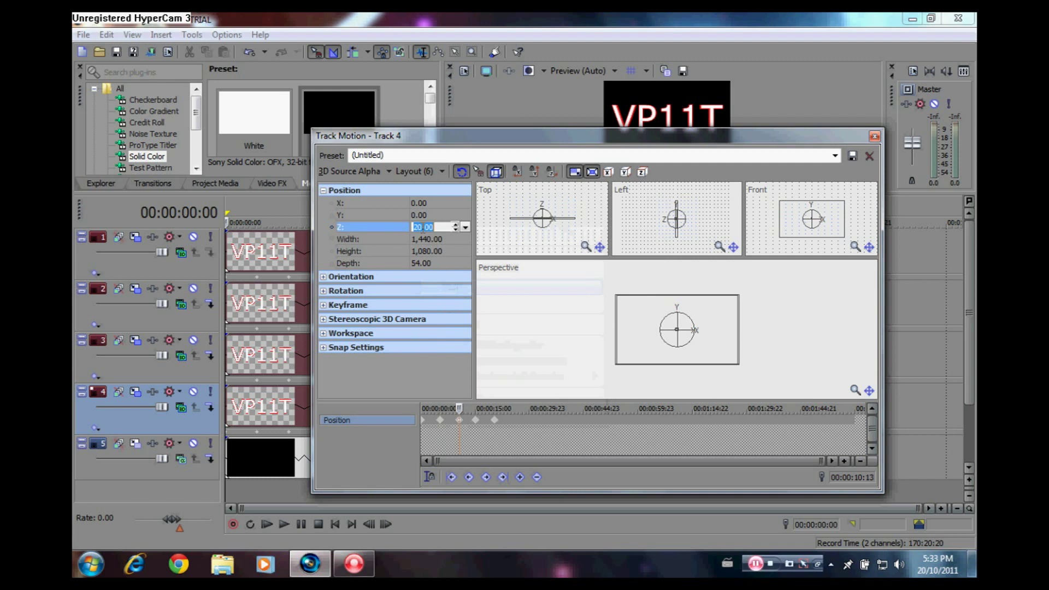
right_click(424, 227)
left_click(466, 308)
Paste Z = 30 at the 00:00:15:01 and 00:00:20:07 keyframes, then close Track Motion
left_click(476, 421)
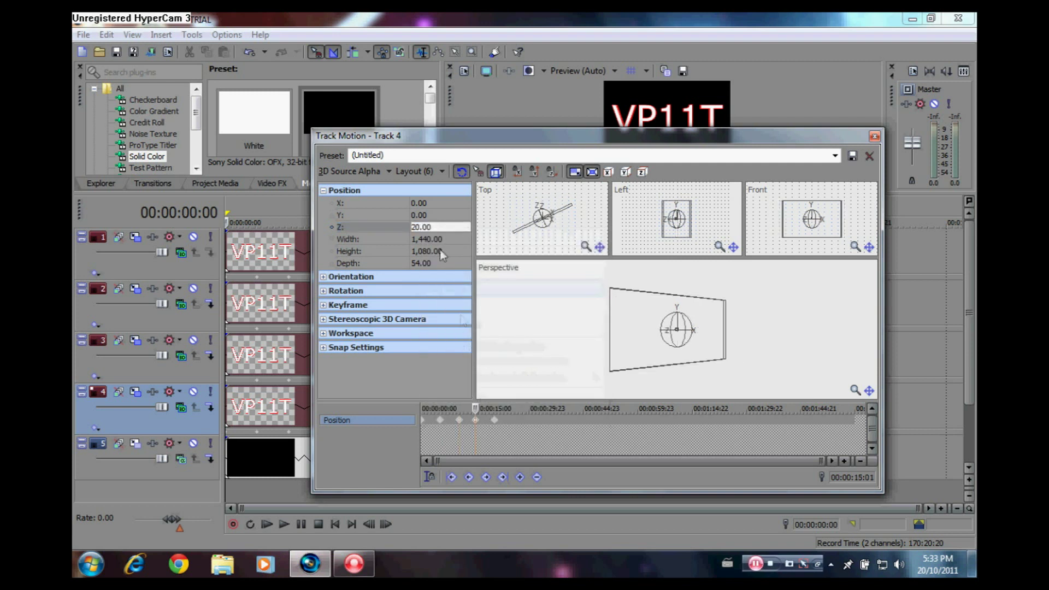
left_click(423, 227)
right_click(423, 227)
left_click(445, 284)
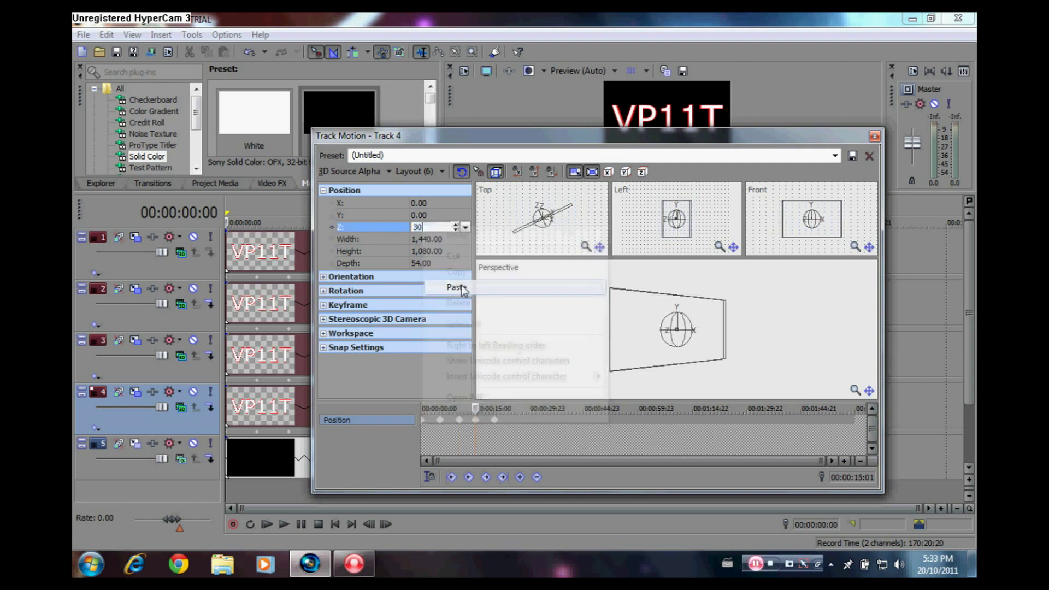
left_click(495, 421)
left_click(423, 227)
right_click(419, 226)
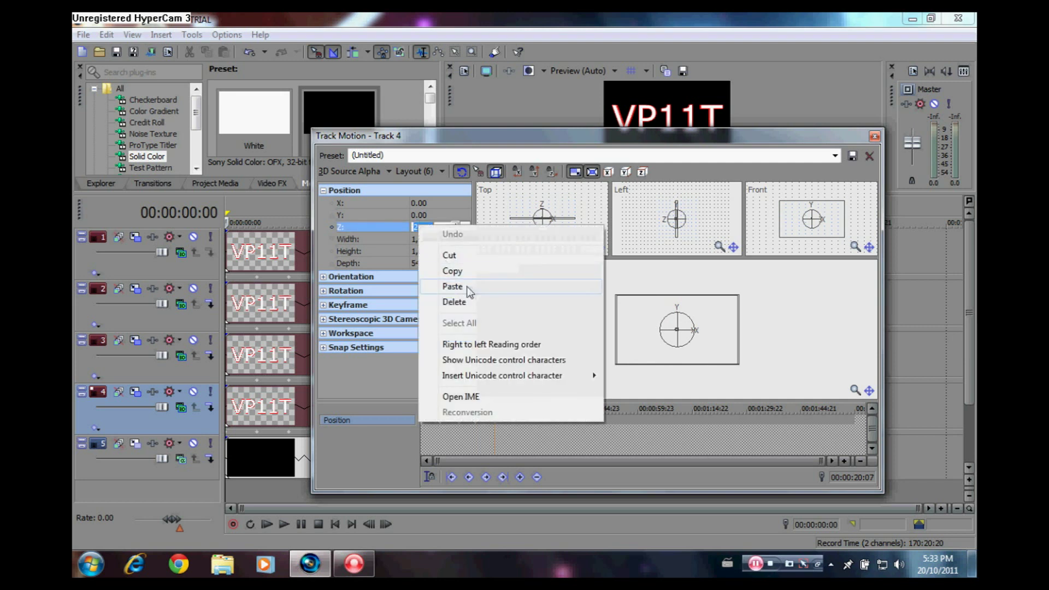
left_click(466, 289)
key("Return")
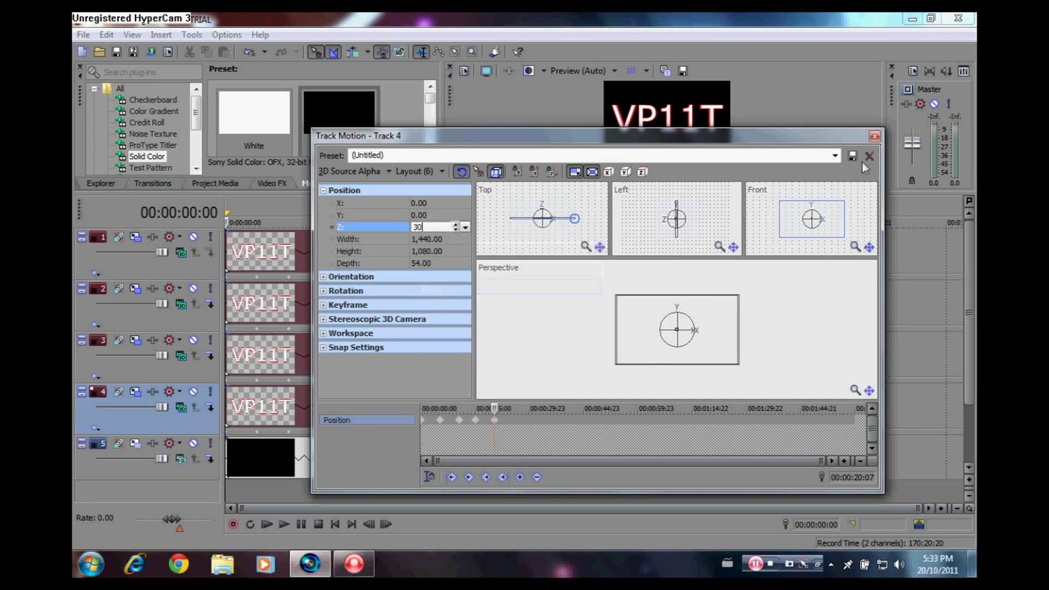
left_click(875, 136)
Duplicate the track 4 title and start editing the new track's Track Motion Z depth of 30.00
right_click(132, 419)
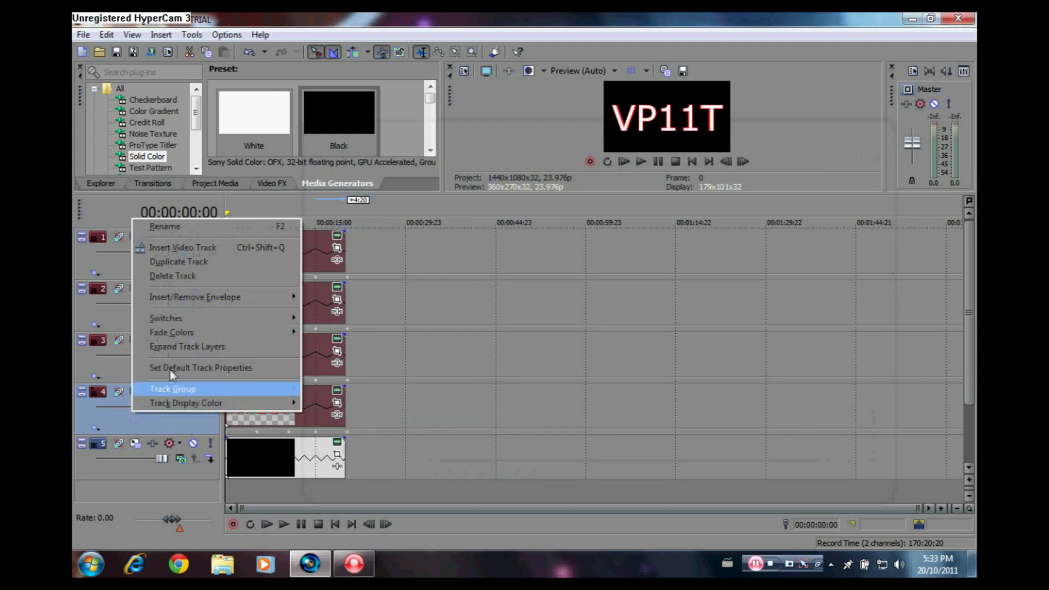
left_click(183, 262)
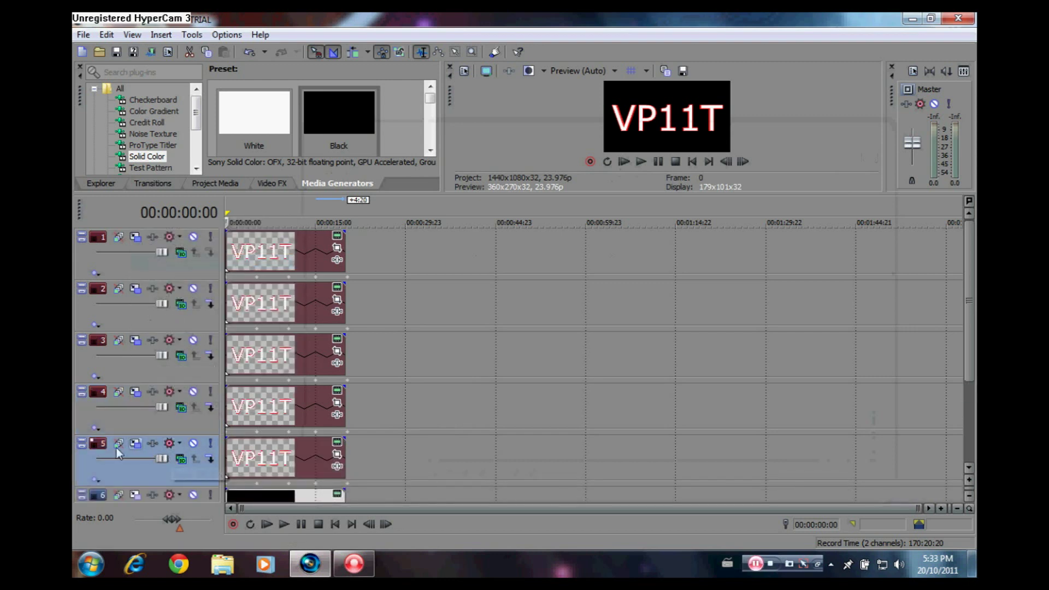
left_click(136, 444)
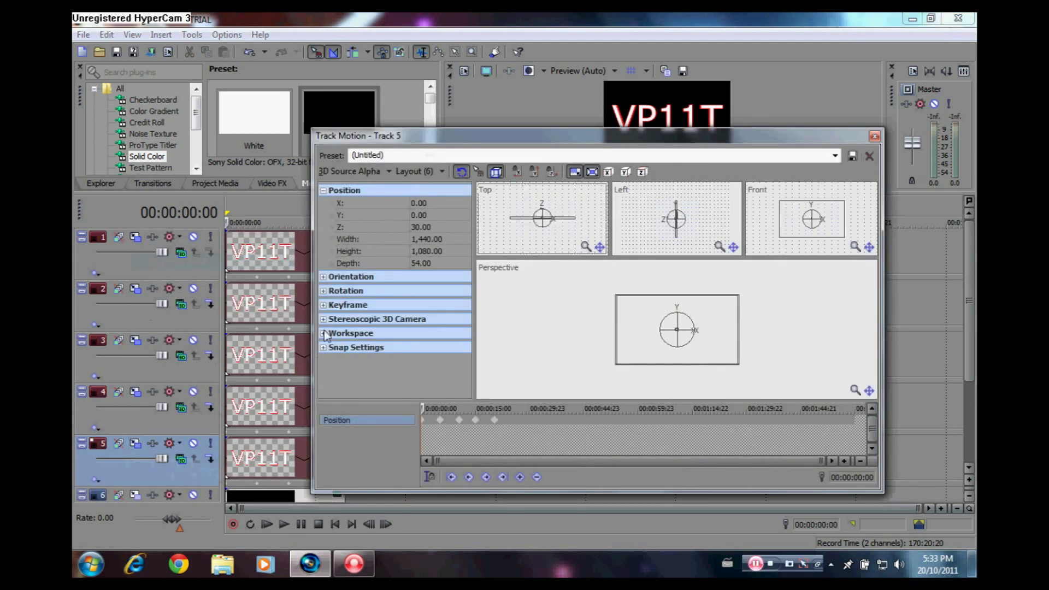
double_click(421, 226)
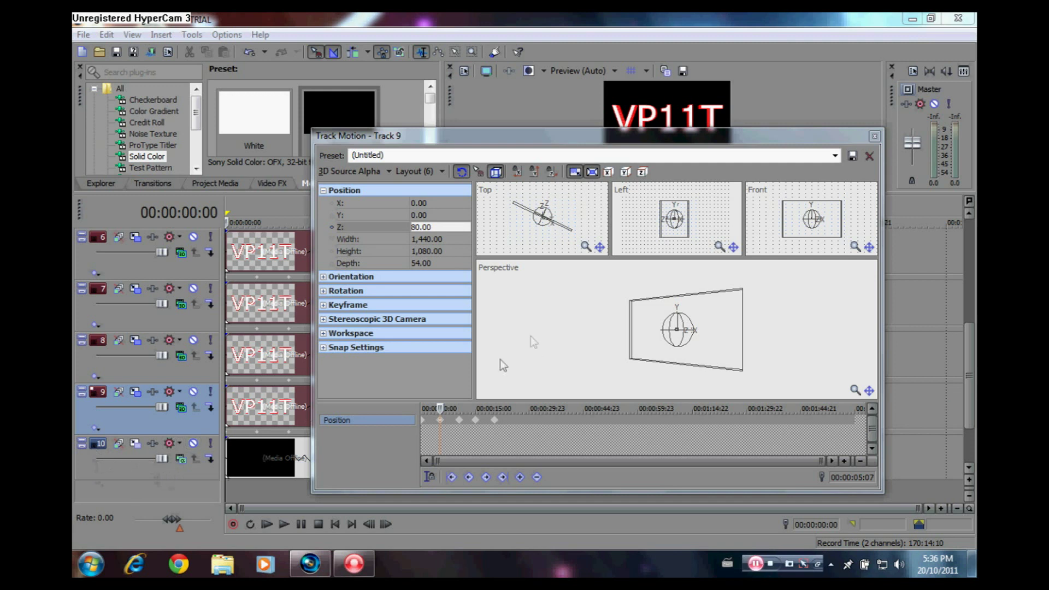
Paste Z = 80.00 into track 9's keyframes at 00:00:10:13, 00:00:15:01 and 00:00:20:07, then close
left_click(458, 422)
left_click(423, 227)
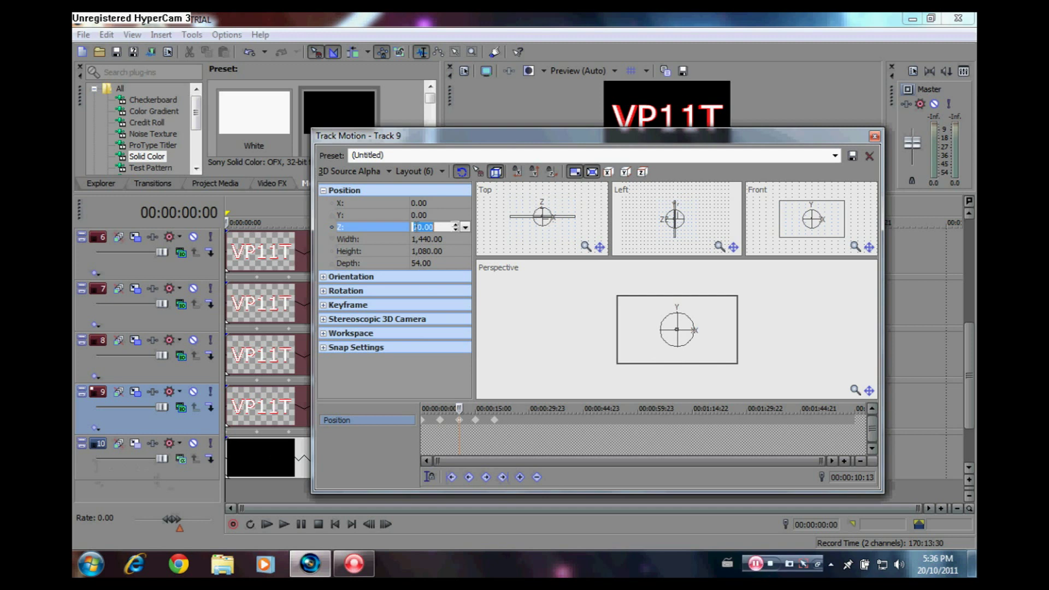
right_click(424, 228)
left_click(450, 290)
left_click(475, 420)
left_click(424, 227)
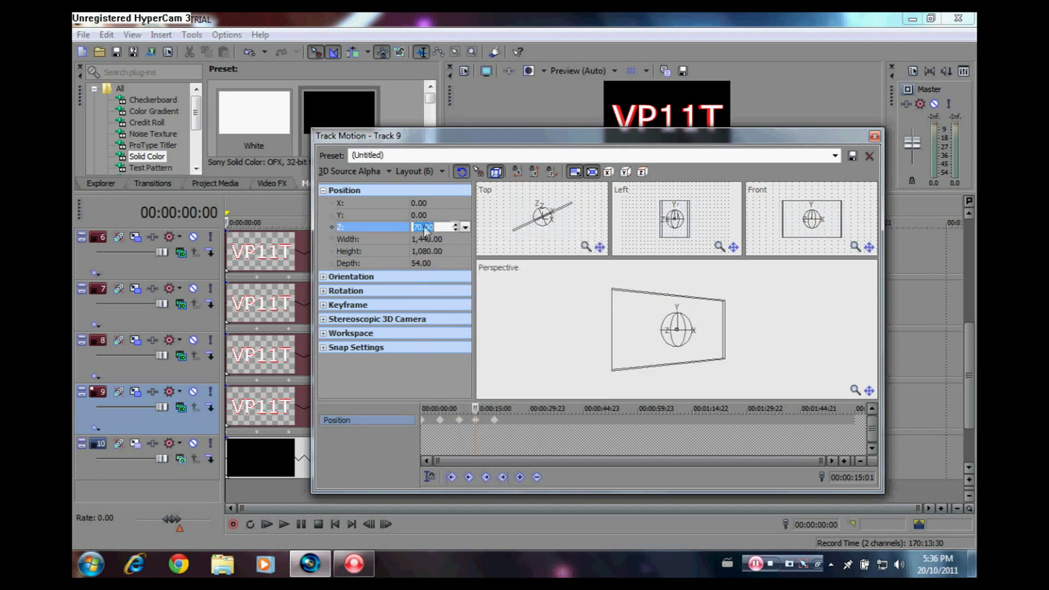
right_click(425, 228)
left_click(459, 273)
double_click(495, 420)
right_click(424, 229)
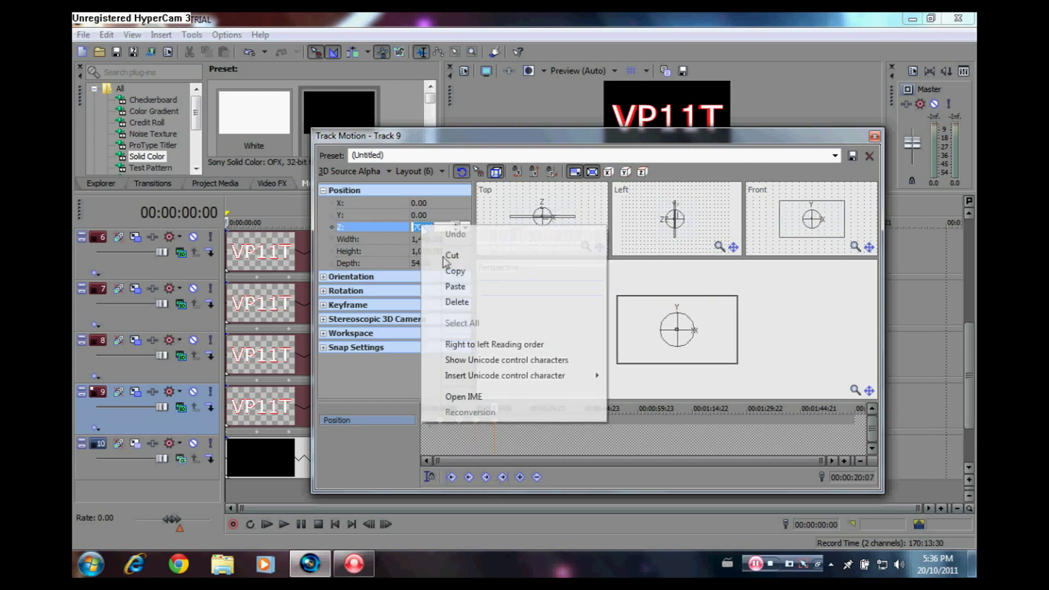
left_click(452, 285)
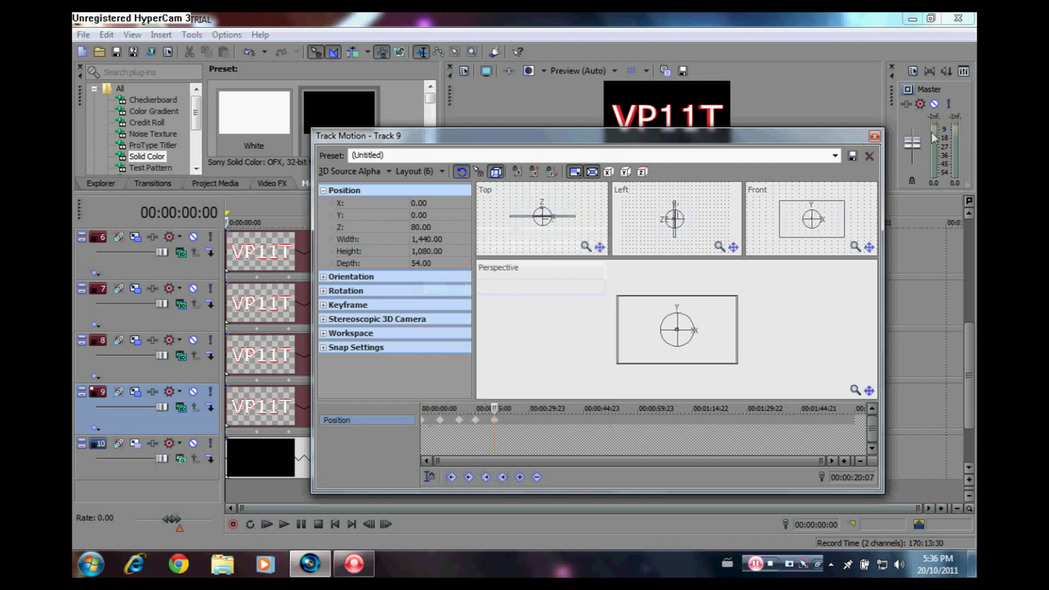
left_click(875, 137)
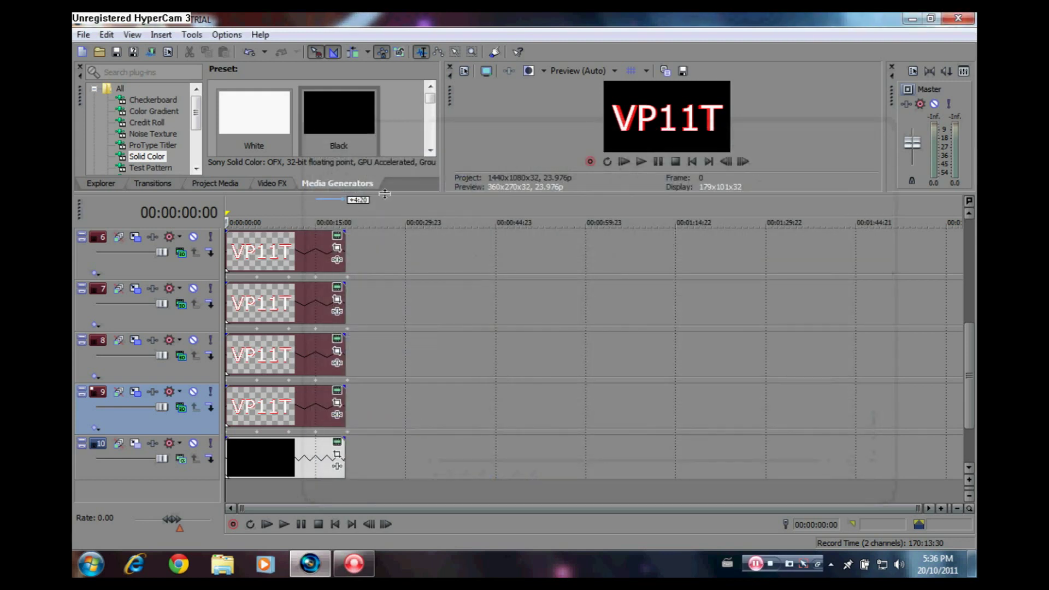
Enlarge the video preview and scrub the title from the clip start to 00:00:09:12
left_click_drag(385, 194, 358, 373)
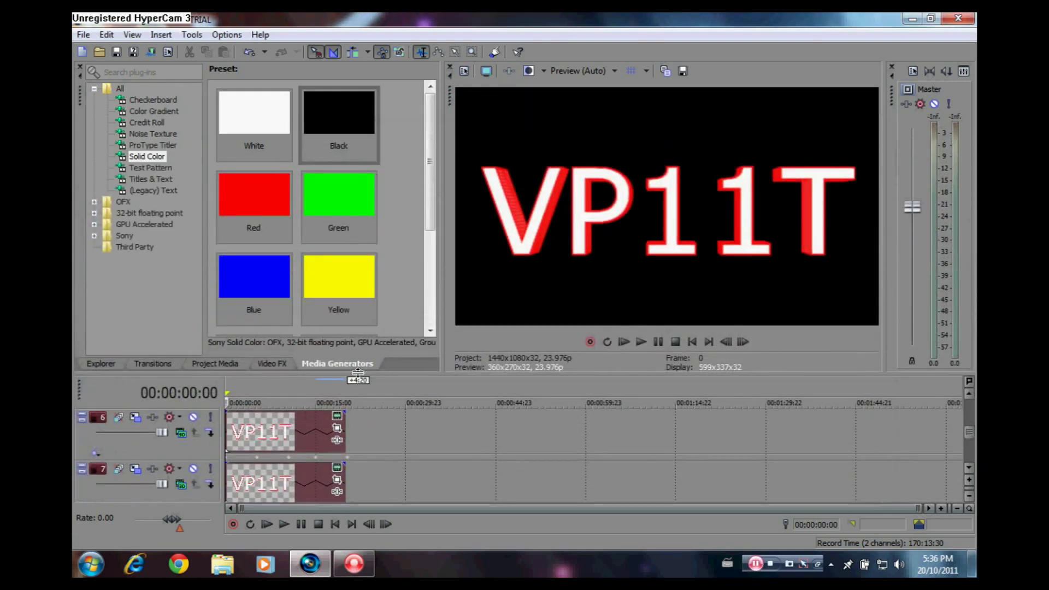
left_click_drag(358, 373, 377, 320)
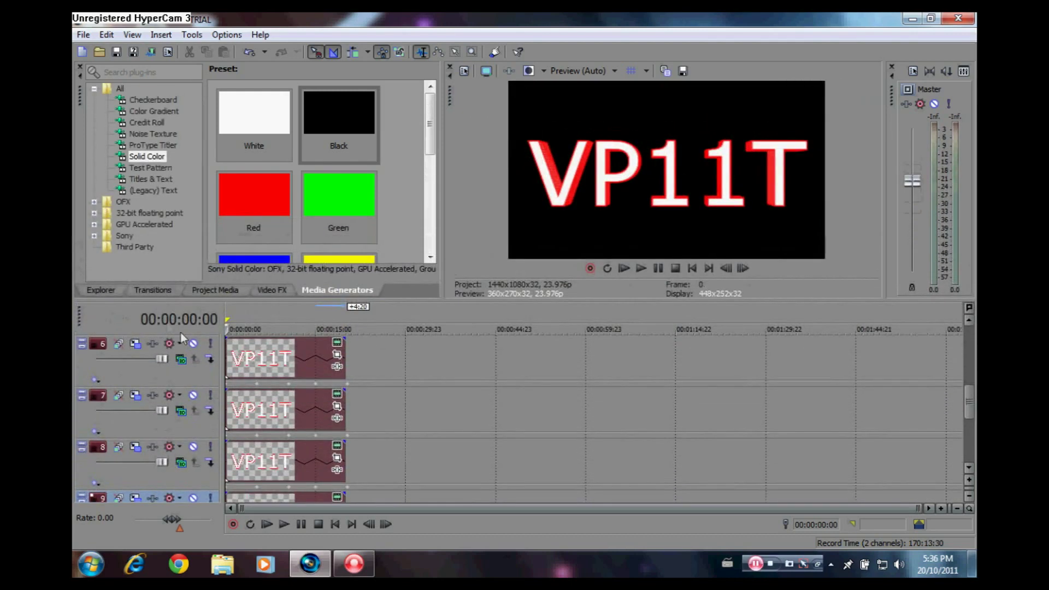
left_click(234, 350)
left_click(252, 352)
left_click(269, 354)
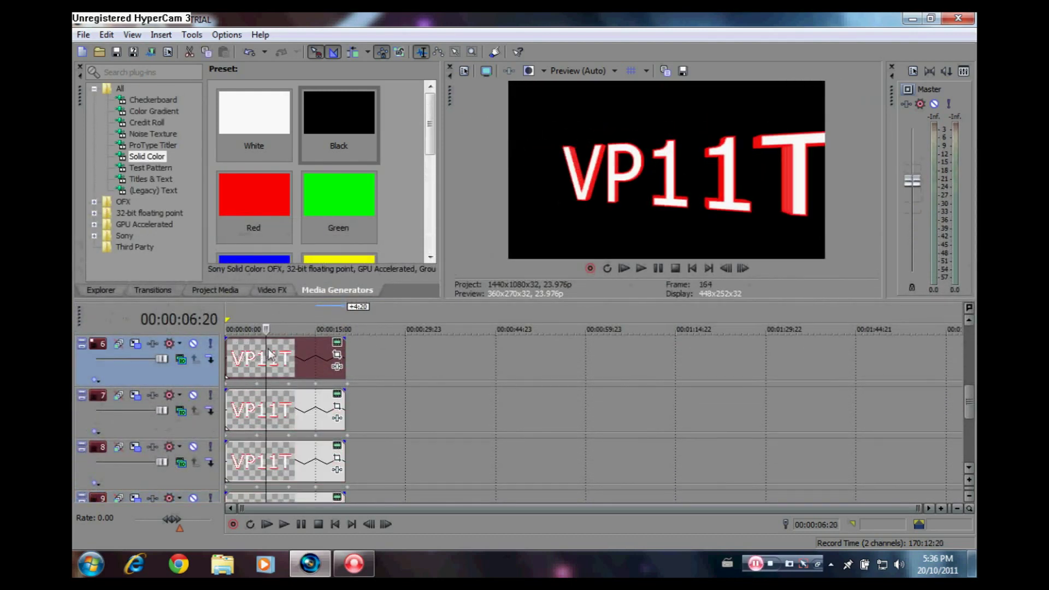
left_click(282, 352)
Scrub to 00:00:15:18, mark a loop region from the project start, and play the rendered Untitled.wmv
left_click(297, 350)
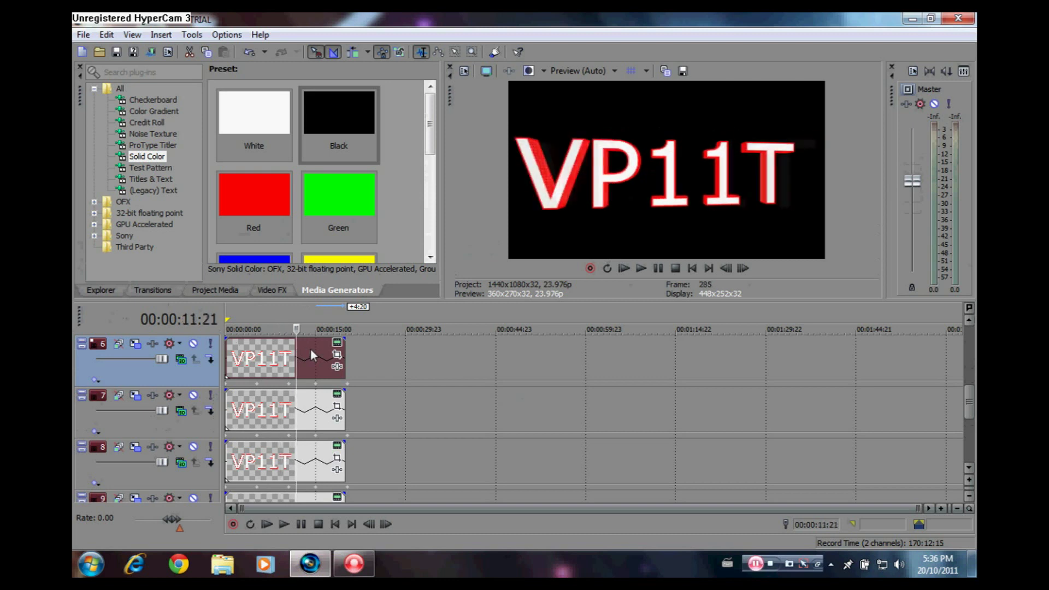
left_click(310, 348)
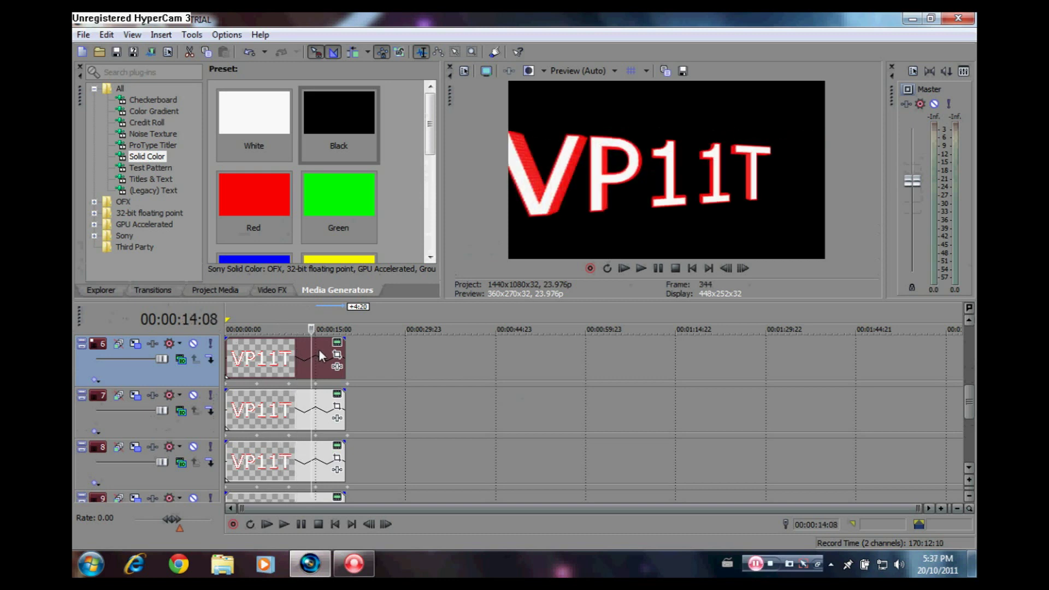
left_click(319, 349)
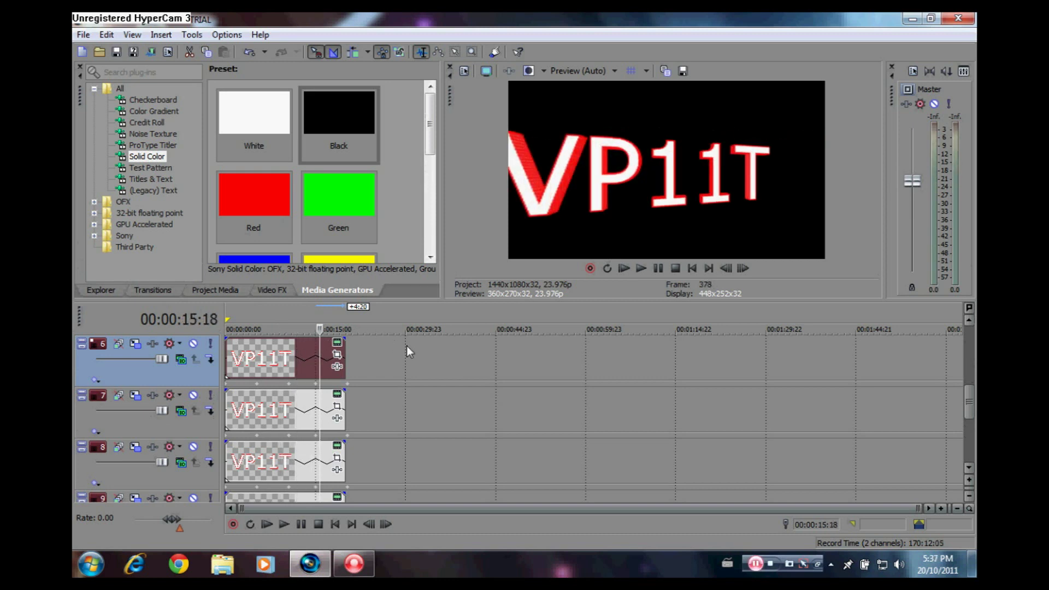
left_click(296, 353)
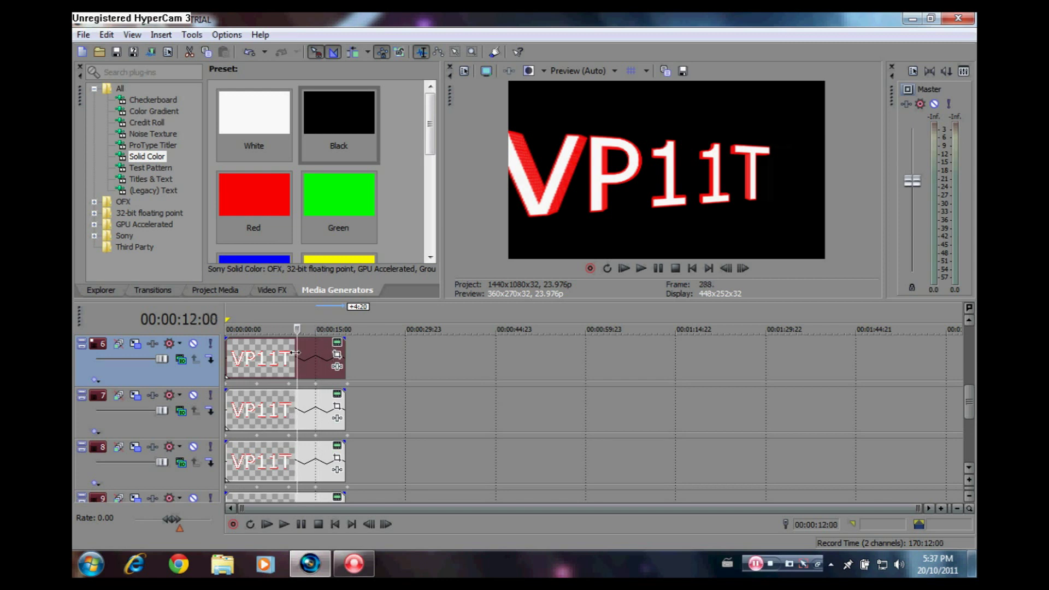
mouse_move(251, 318)
left_mouse_down()
mouse_move(226, 319)
mouse_move(346, 319)
left_mouse_up()
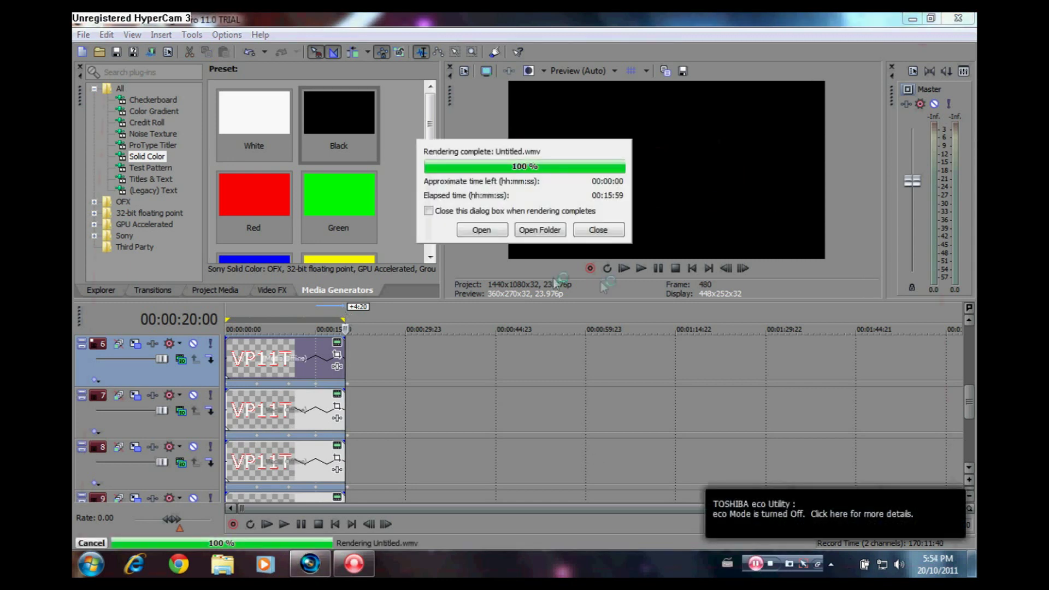
left_click(487, 232)
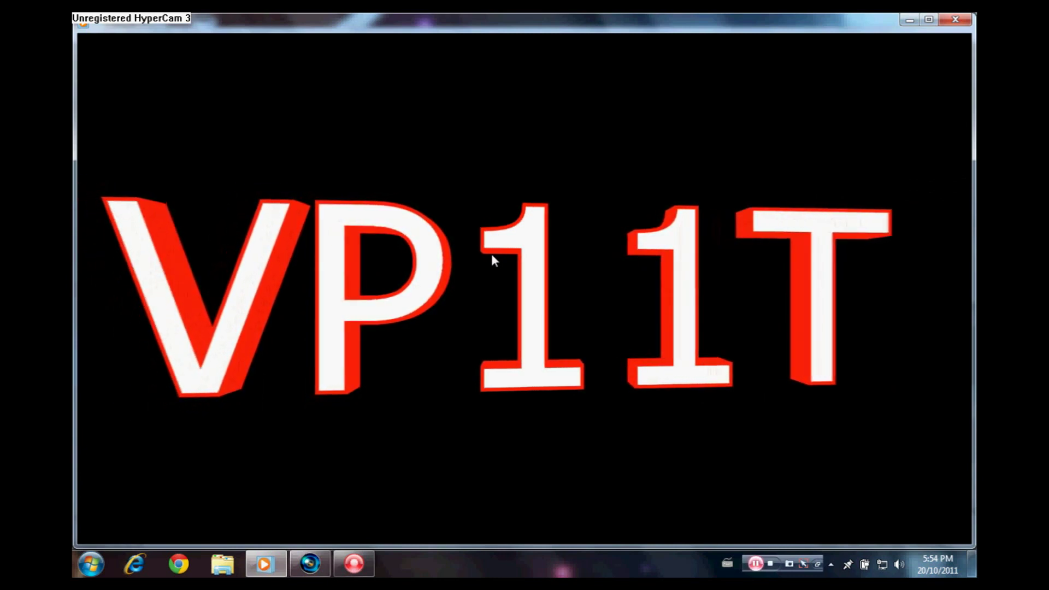
Minimize Windows Media Player to return to the Vegas project with its stacked VP11T tracks
left_click(906, 21)
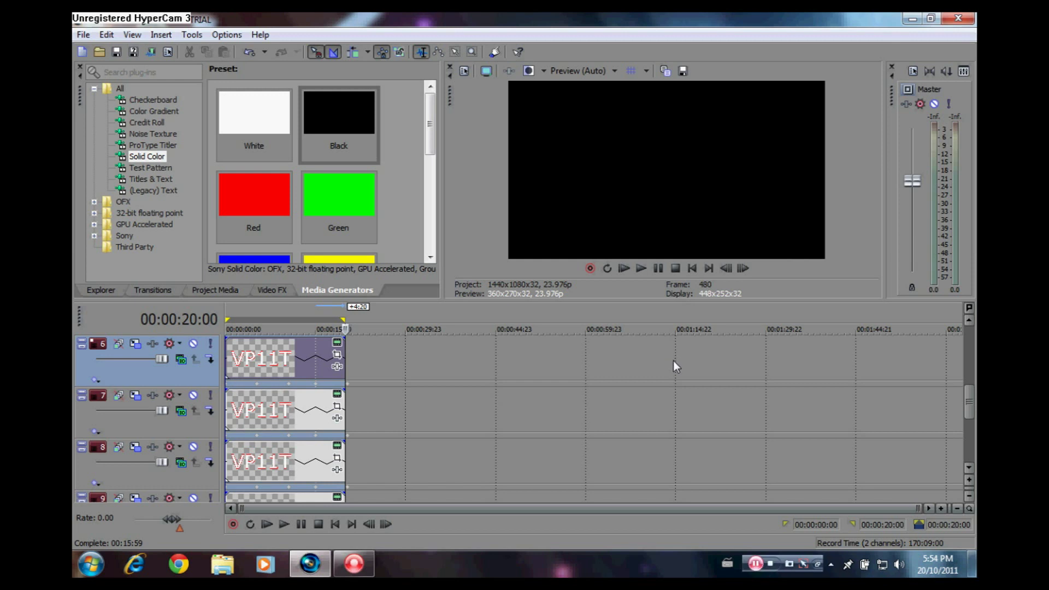
left_click(756, 566)
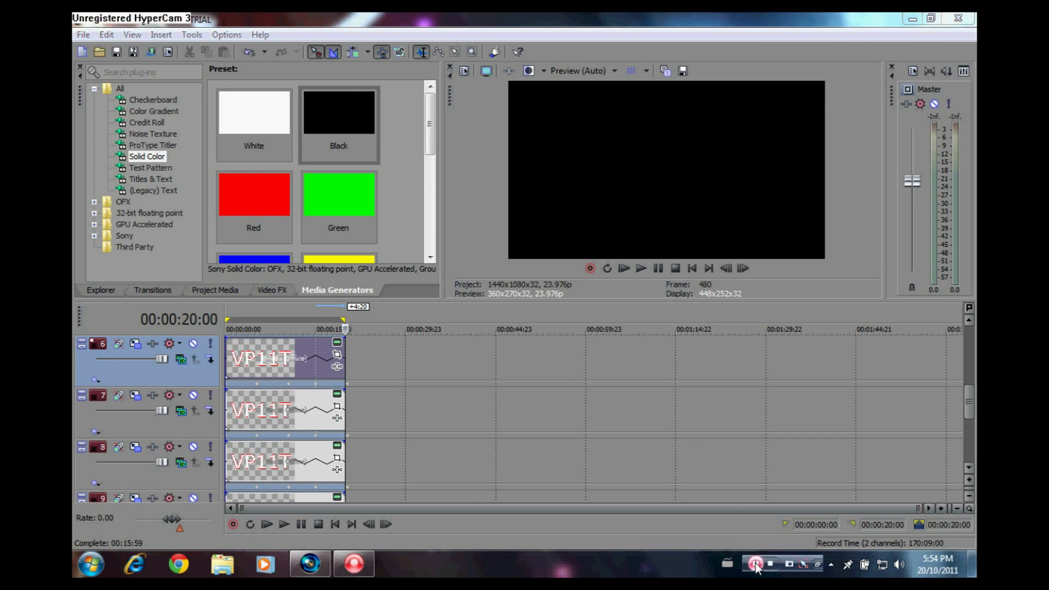
left_click(756, 566)
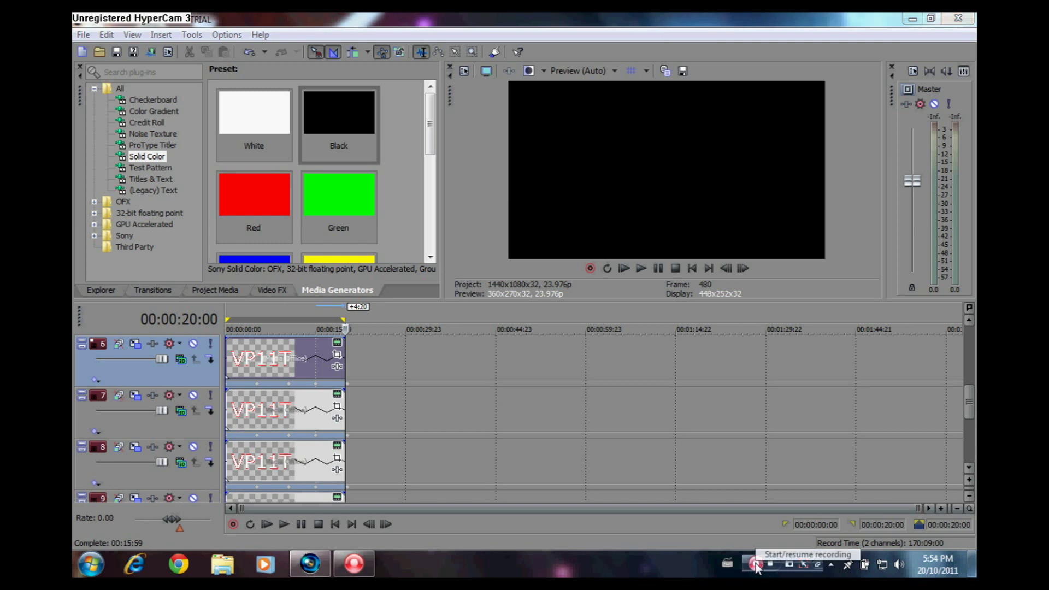